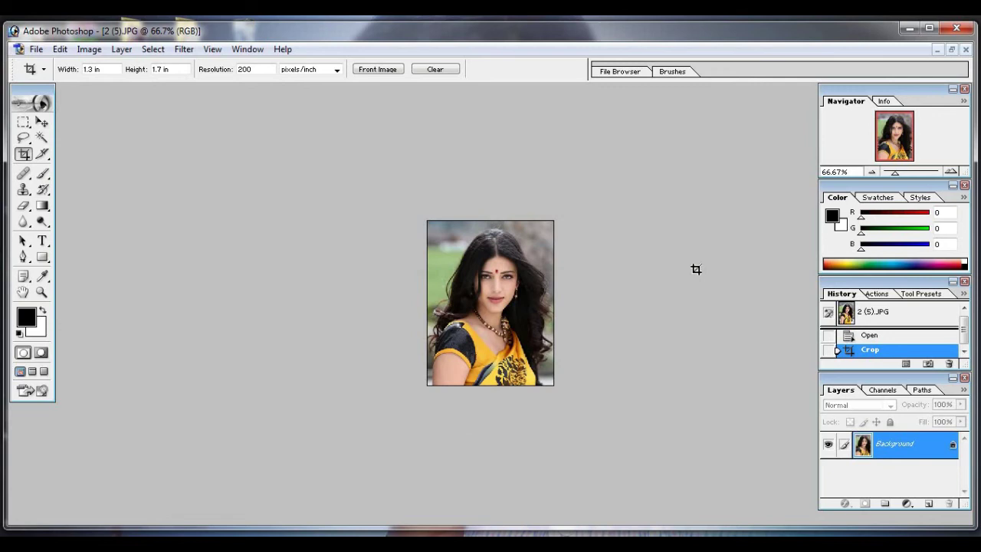
# - Cycle through the screen modes and leave the cropped photo in full-screen mode on a black background
pyautogui.press('f')
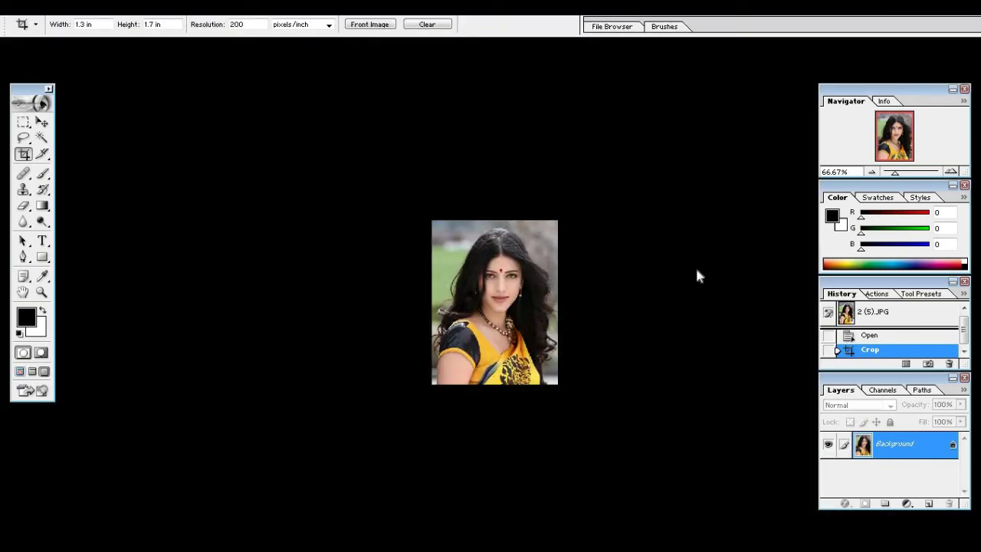
pyautogui.press('f')
pyautogui.press('f')
pyautogui.press('f')
pyautogui.press('f')
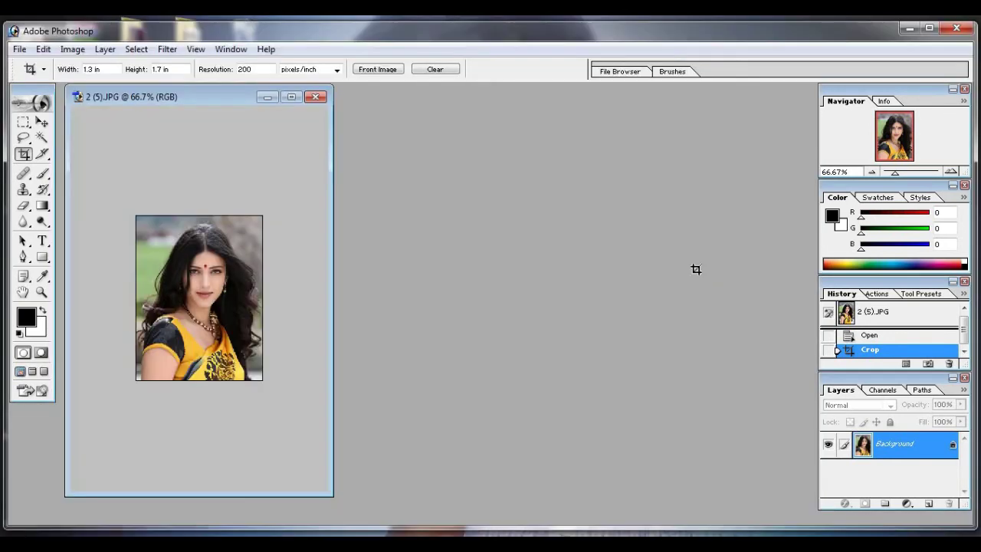
pyautogui.press('f')
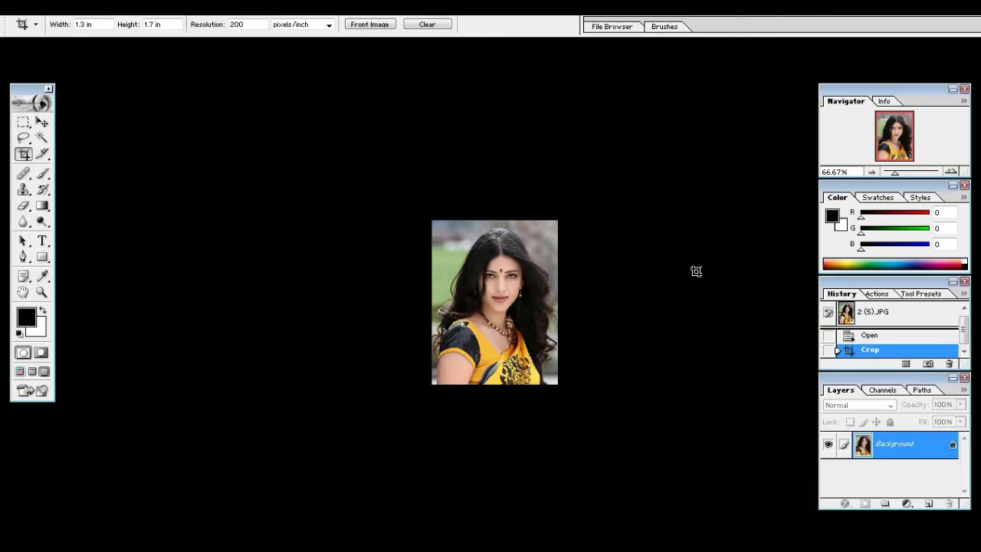
# - Activate the Move tool, then select the entire cropped photo and copy it
pyautogui.press('v')
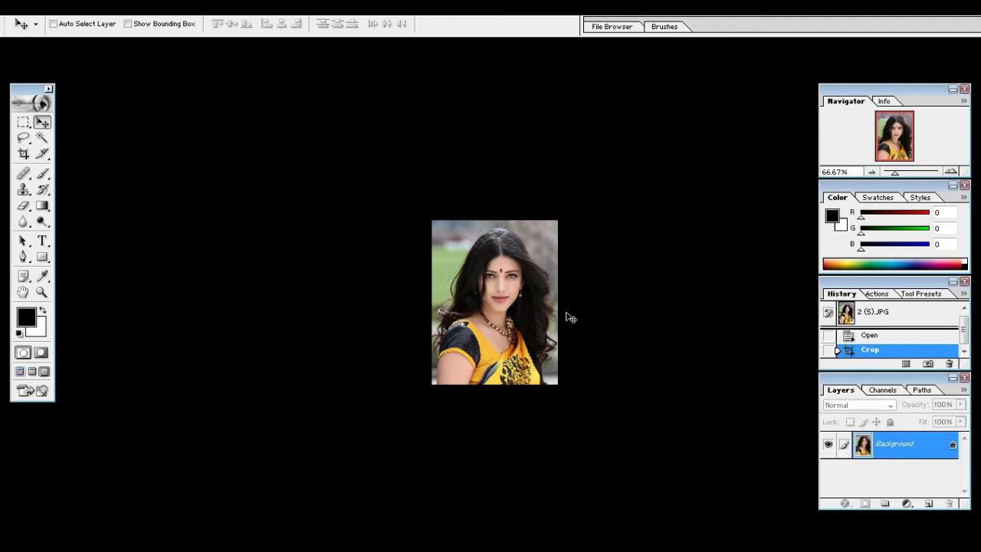
pyautogui.hotkey('ctrl', 'a')
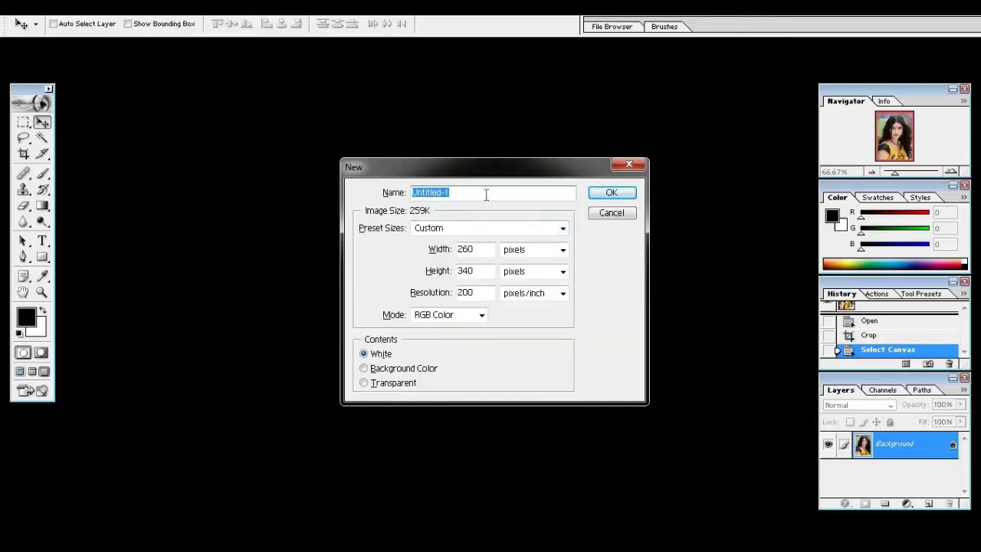
# - Create a new white RGB document from the 4 x 6 preset with a resolution of 200 pixels/inch
pyautogui.click(564, 228)
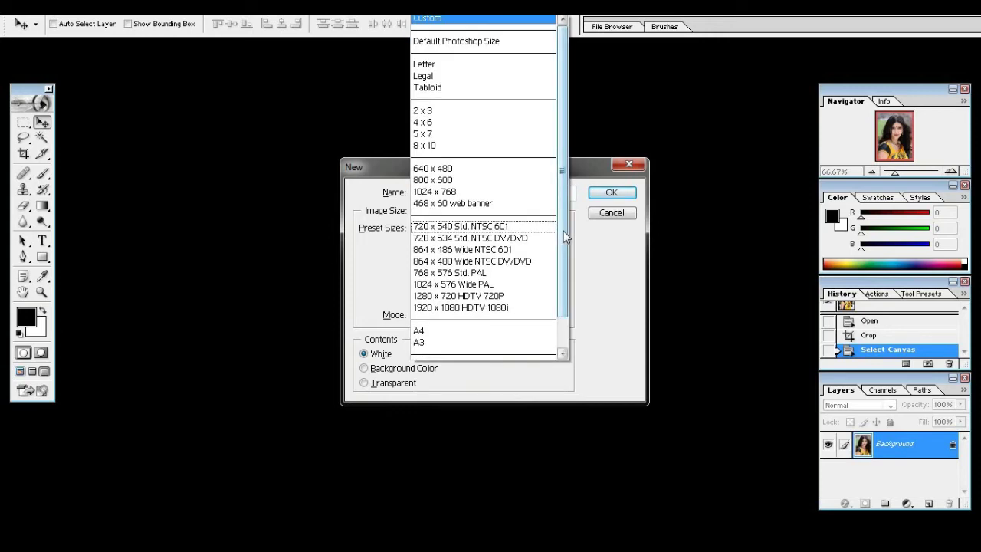
pyautogui.click(491, 123)
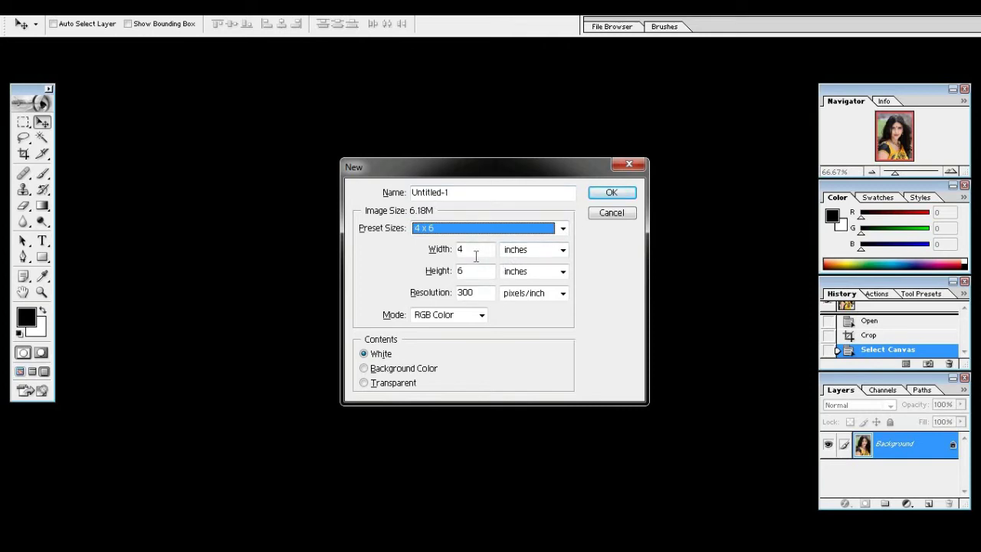
pyautogui.doubleClick(490, 292)
pyautogui.press('BackSpace')
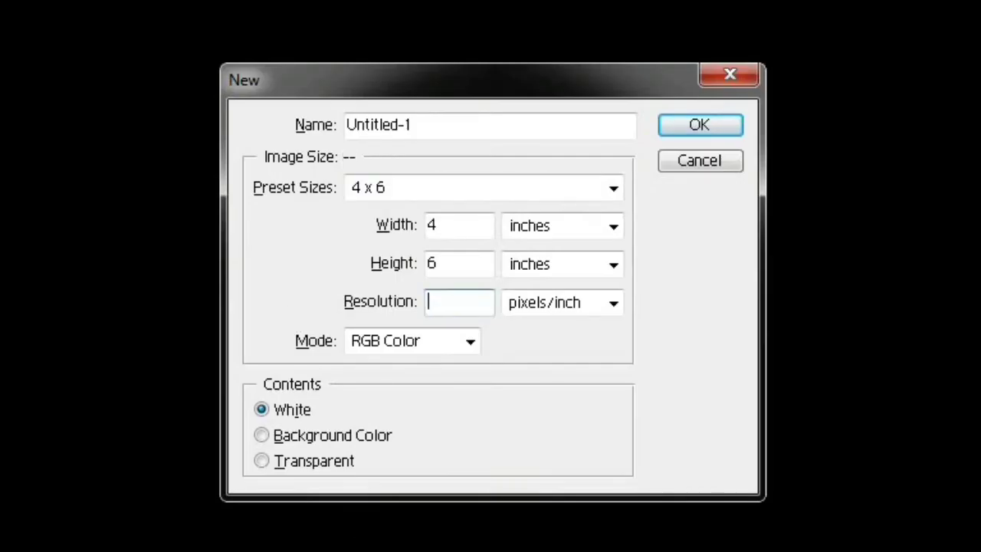
pyautogui.write('200')
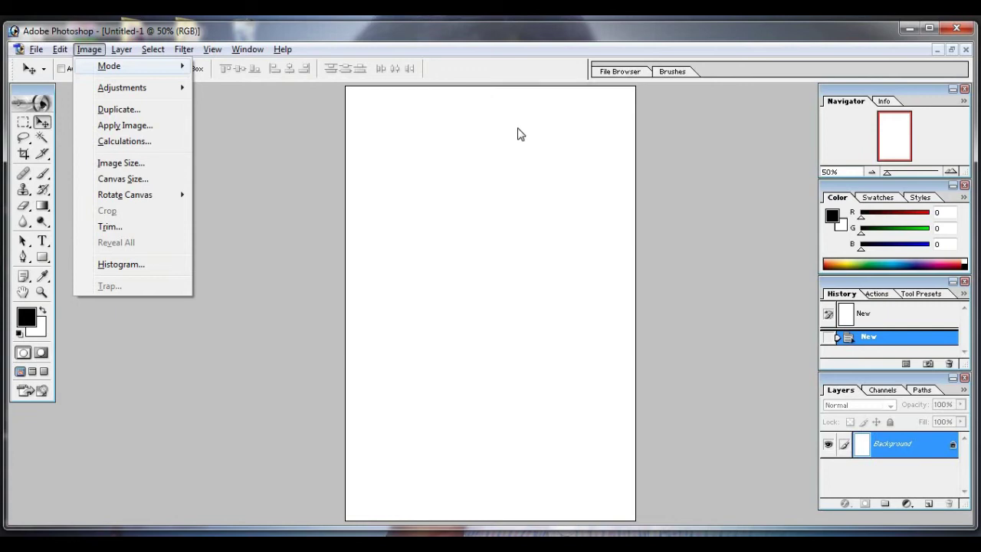
# - Rotate the blank canvas 90° clockwise into landscape orientation
pyautogui.press('e')
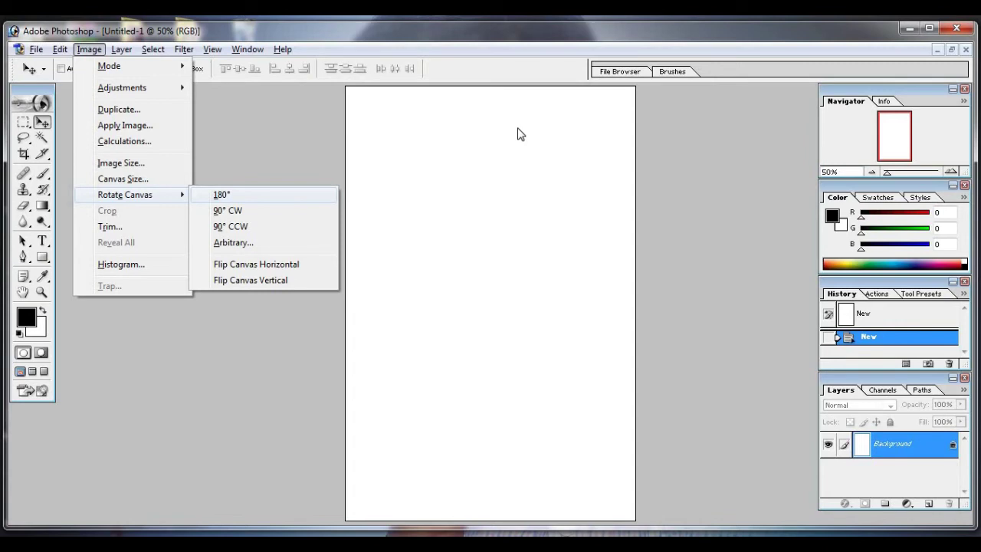
pyautogui.press('Down')
pyautogui.press('Return')
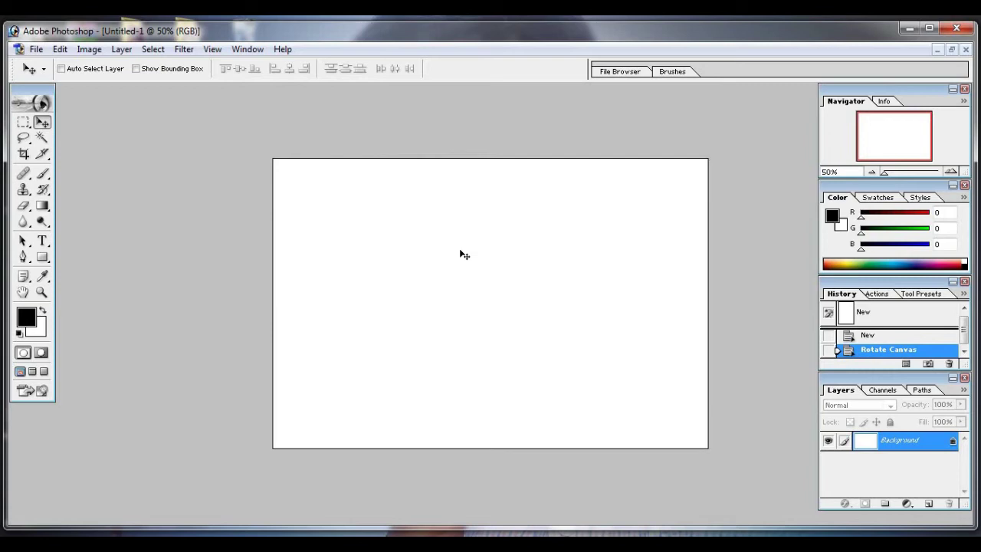
# - Paste the copied photo and position it in the canvas's upper-left corner with a narrow, even white margin
pyautogui.hotkey('ctrl', 'v')
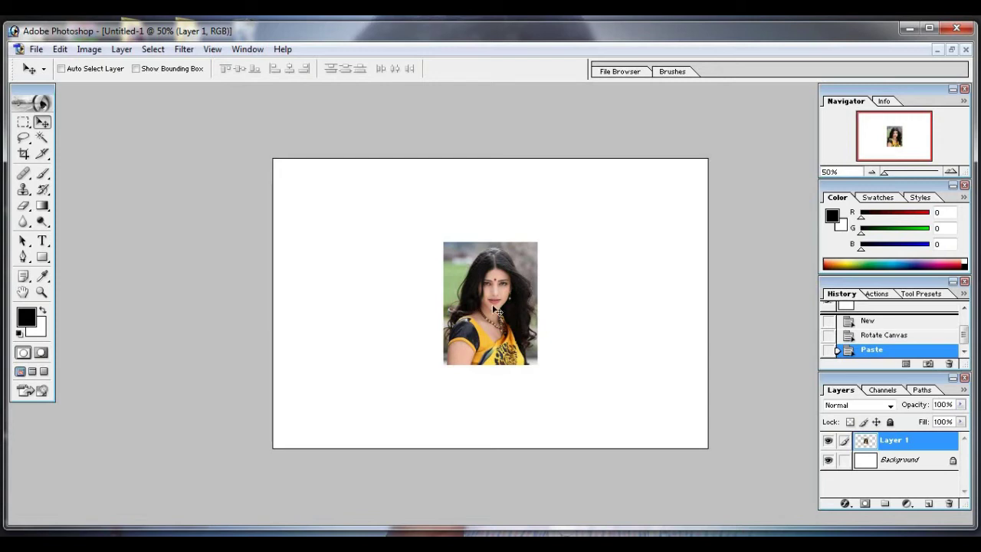
pyautogui.moveTo(482, 293); pyautogui.dragTo(334, 230)
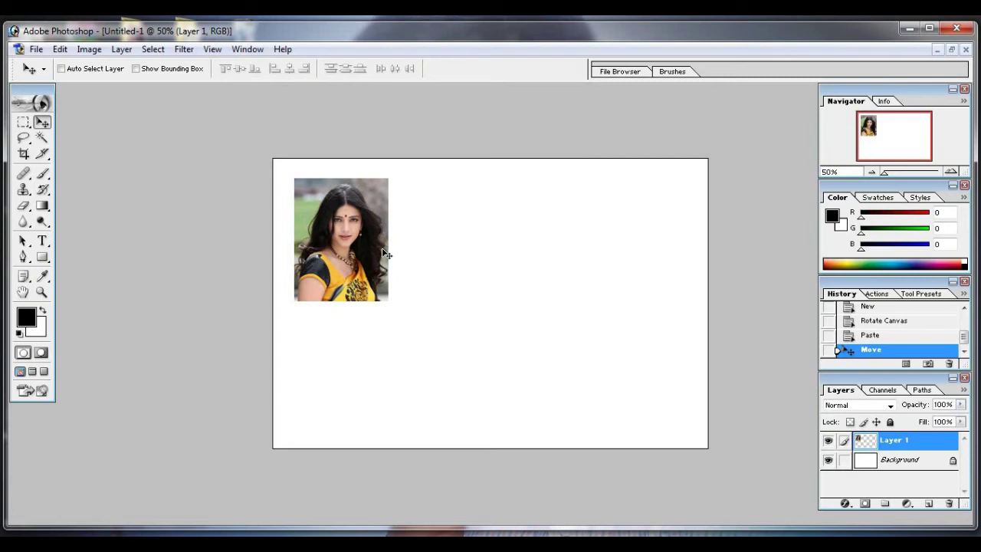
pyautogui.press('Up')
pyautogui.press('Left')
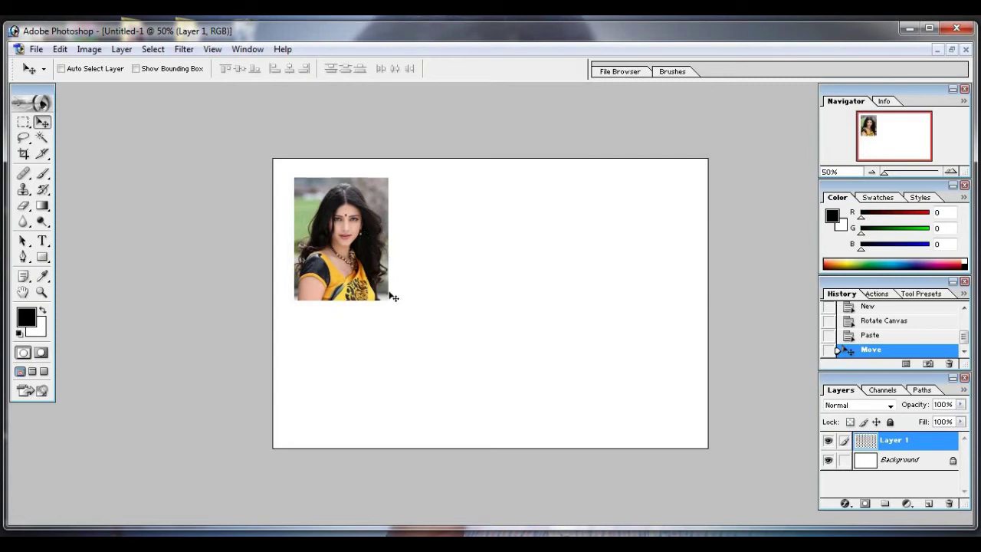
pyautogui.press('Left')
pyautogui.press('Left')
pyautogui.press('Left')
pyautogui.press('Up')
pyautogui.press('Up')
pyautogui.press('Left')
pyautogui.press('Left')
pyautogui.press('Left')
pyautogui.press('Left')
pyautogui.press('Left')
pyautogui.press('Up')
pyautogui.press('Up')
pyautogui.press('Up')
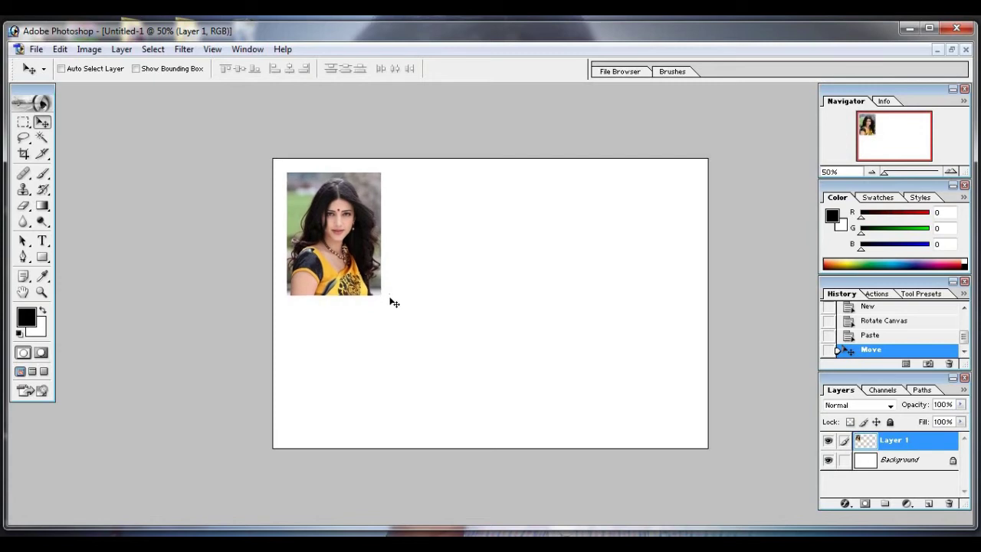
pyautogui.press('Left')
pyautogui.press('Left')
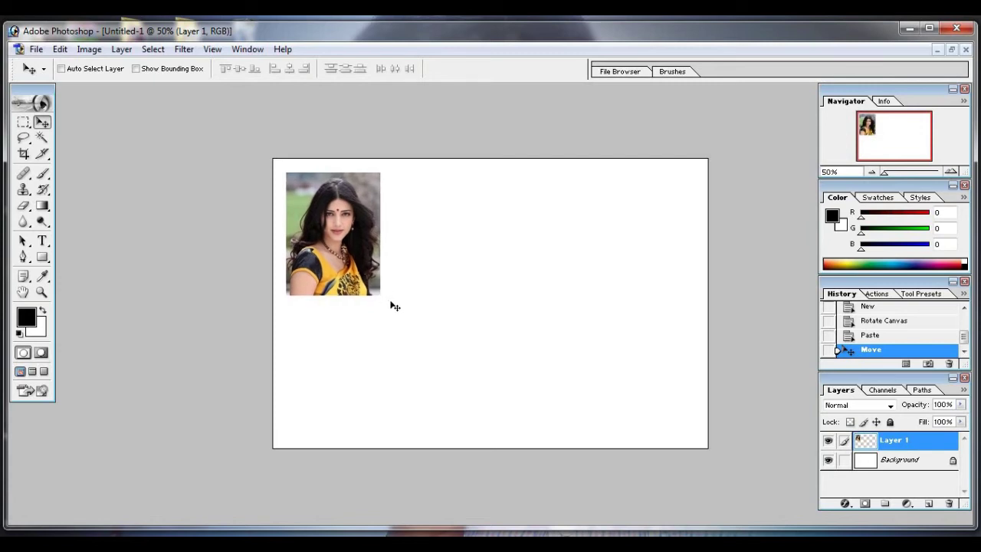
pyautogui.press('Up')
pyautogui.press('Up')
pyautogui.press('Up')
pyautogui.press('Left')
pyautogui.press('Left')
pyautogui.press('Left')
pyautogui.press('Up')
pyautogui.press('Up')
pyautogui.press('Up')
pyautogui.press('Up')
pyautogui.press('Right')
pyautogui.press('Down')
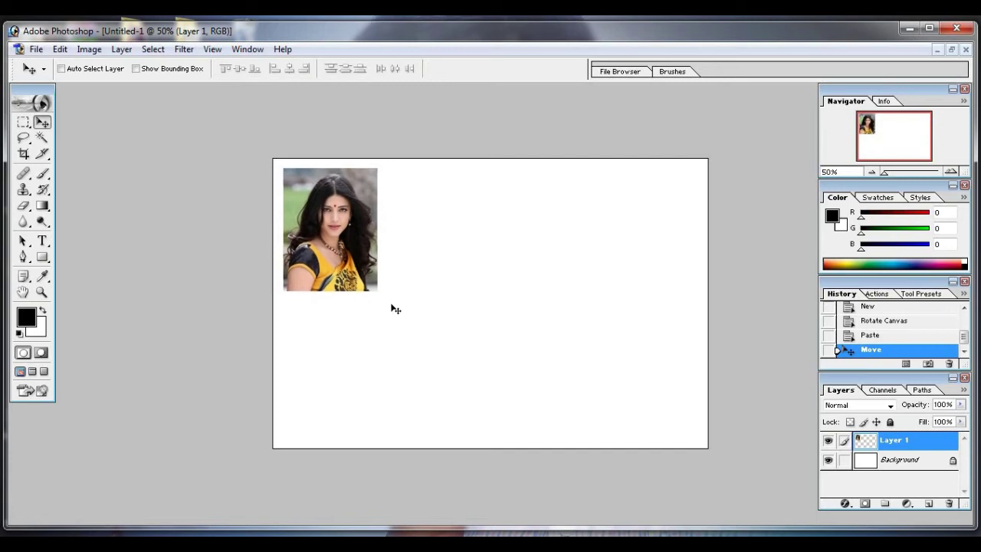
# - Select Layer 1 and duplicate the photo directly below the original, leaving a small gap between them
pyautogui.rightClick(335, 246)
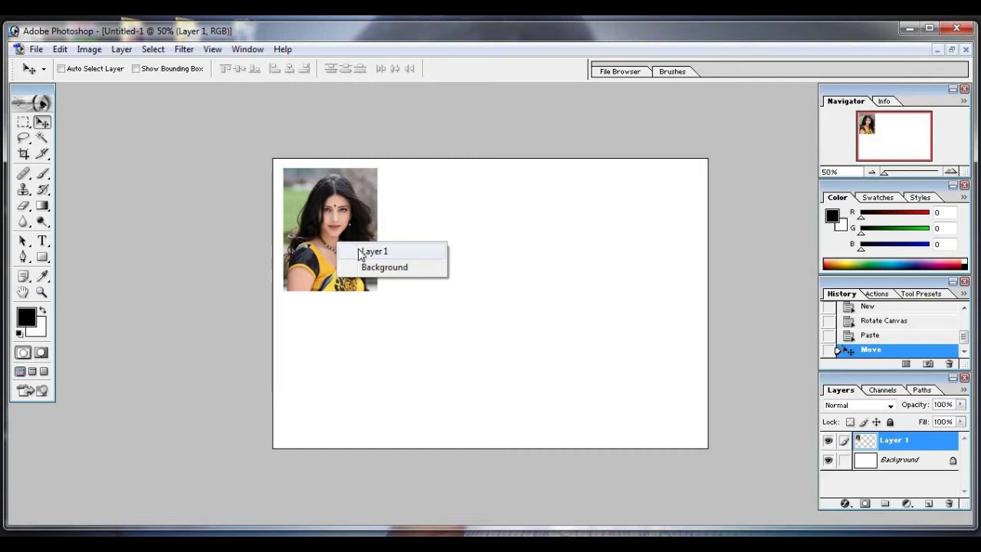
pyautogui.click(358, 250)
pyautogui.rightClick(352, 245)
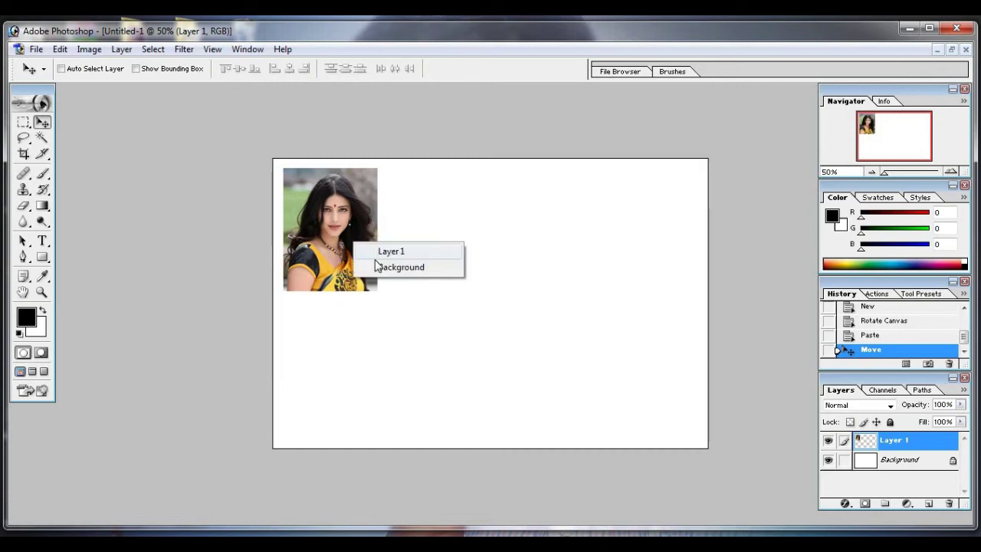
pyautogui.click(374, 254)
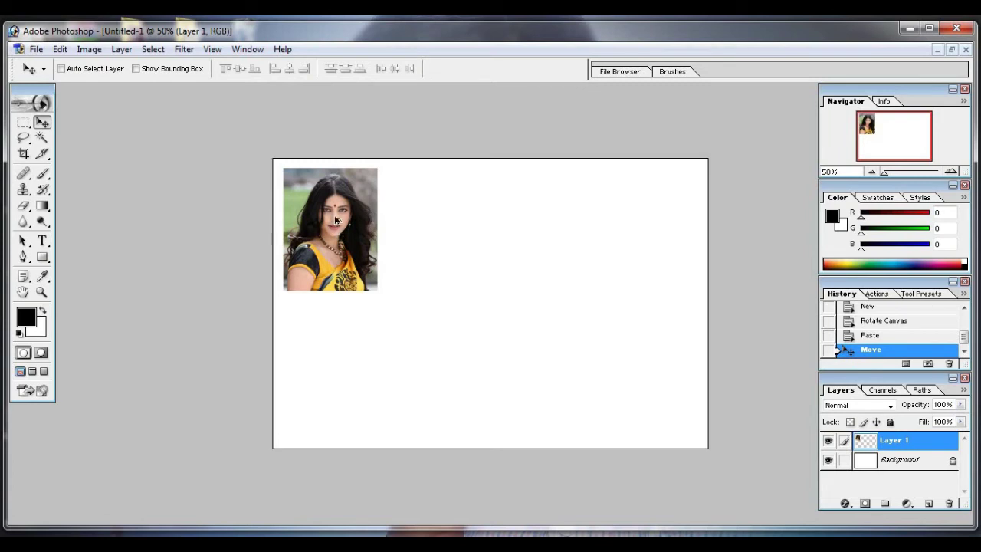
pyautogui.moveTo(335, 227); pyautogui.dragTo(341, 351)
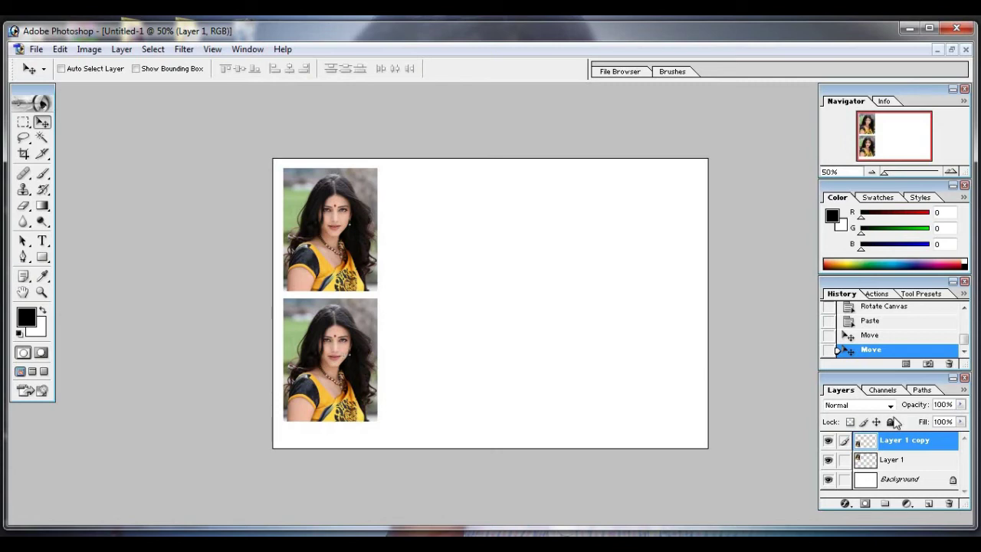
# - Close the Navigator, Color and History palettes, and reposition and enlarge the Layers palette beside the canvas
pyautogui.moveTo(849, 390); pyautogui.dragTo(733, 171)
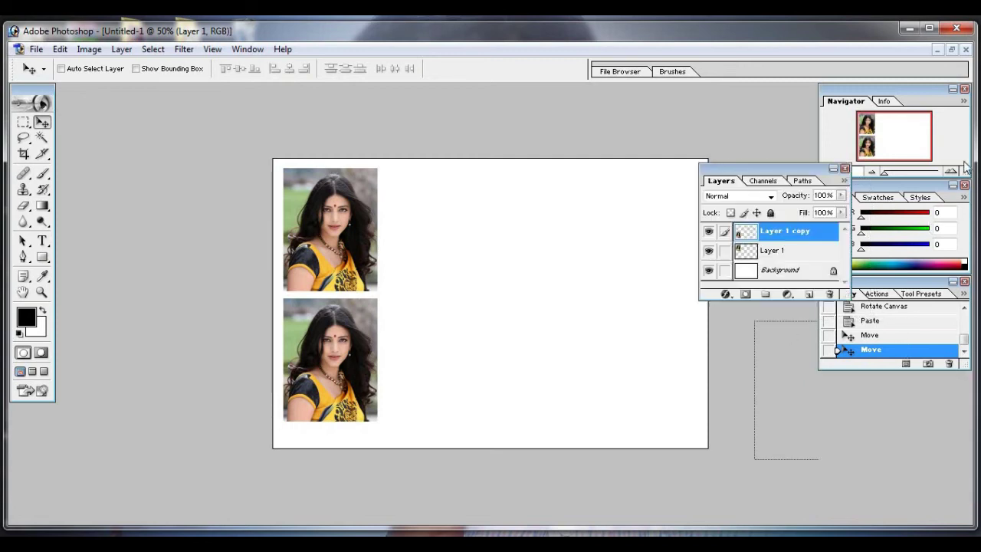
pyautogui.click(966, 90)
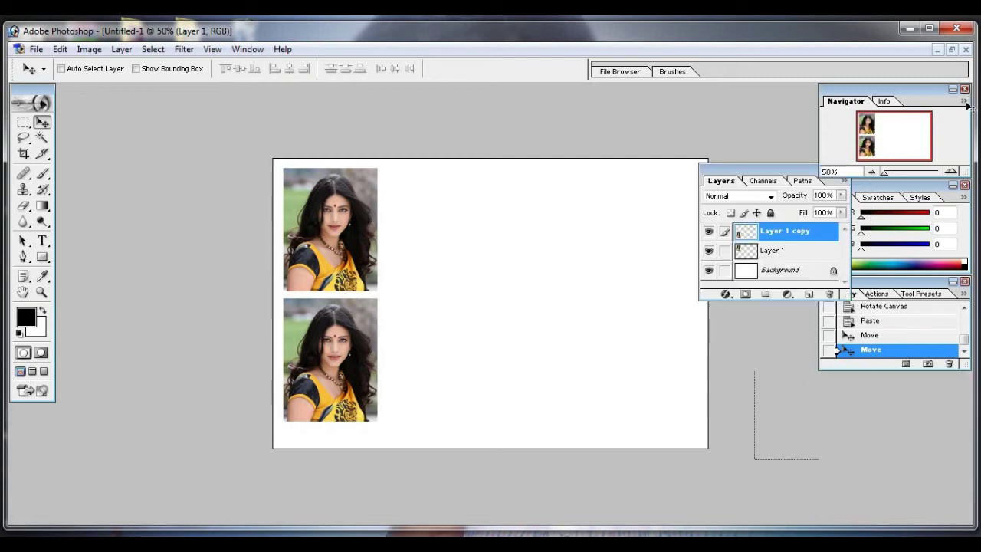
pyautogui.click(965, 186)
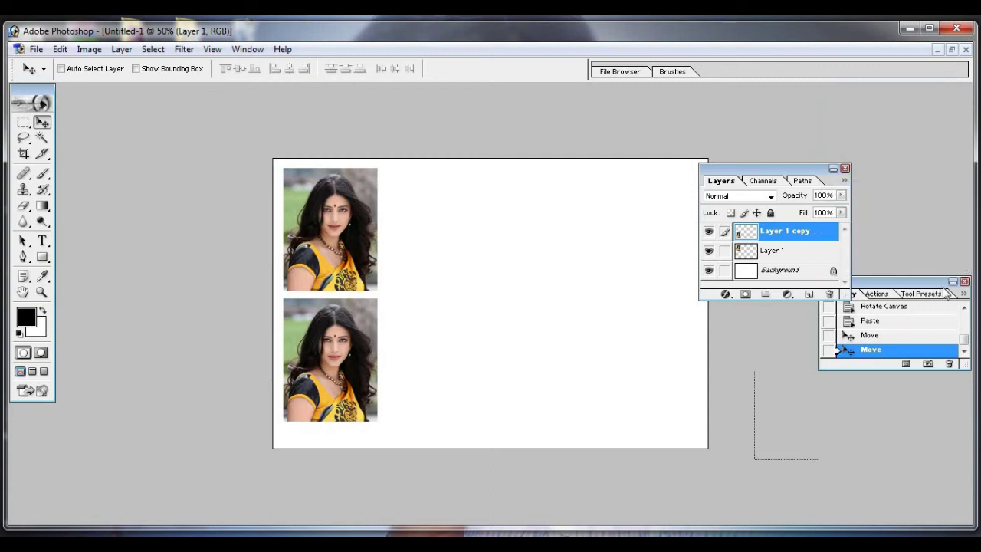
pyautogui.click(964, 281)
pyautogui.moveTo(795, 169); pyautogui.dragTo(871, 128)
pyautogui.moveTo(921, 253); pyautogui.dragTo(904, 388)
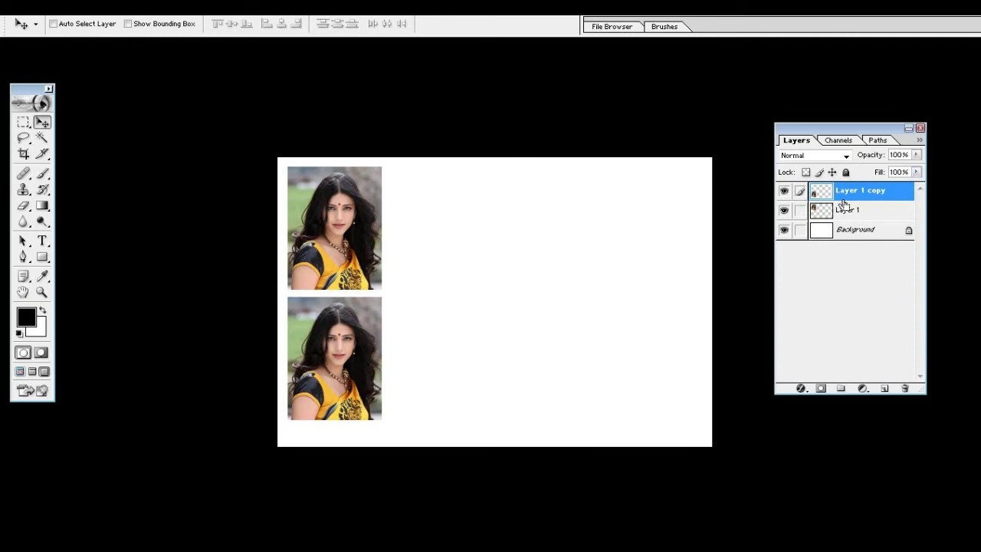
# - Merge the two photo layers and duplicate the resulting column to its right with a small gap
pyautogui.hotkey('ctrl', 'e')
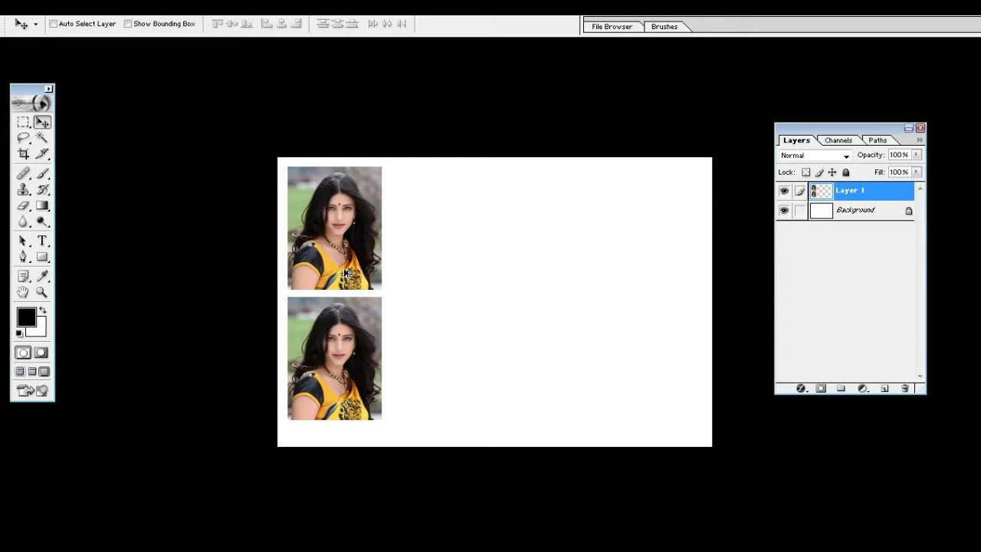
pyautogui.moveTo(345, 274); pyautogui.dragTo(449, 282)
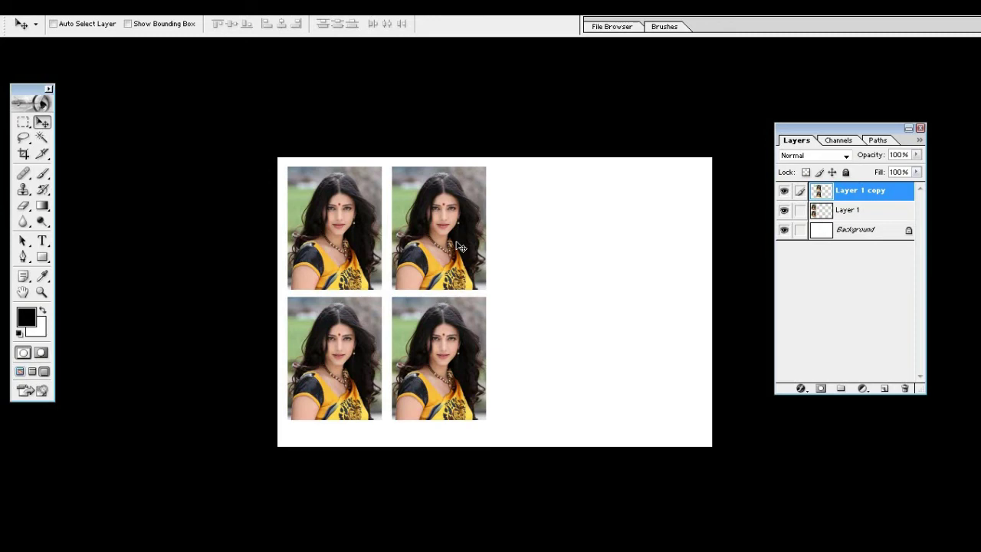
# - Merge the duplicated column down into Layer 1 so all four photos share one layer
pyautogui.hotkey('ctrl', 'e')
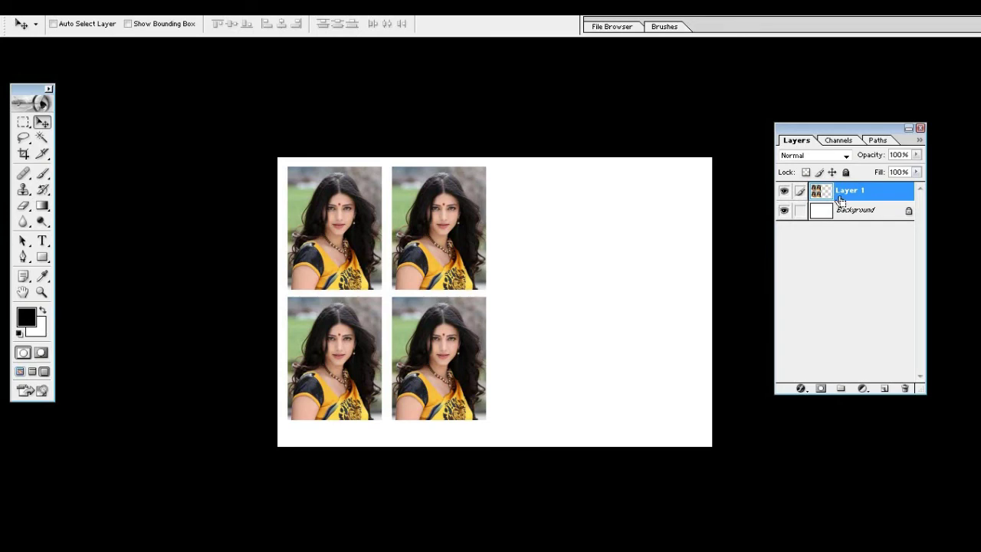
pyautogui.hotkey('ctrl', 'j')
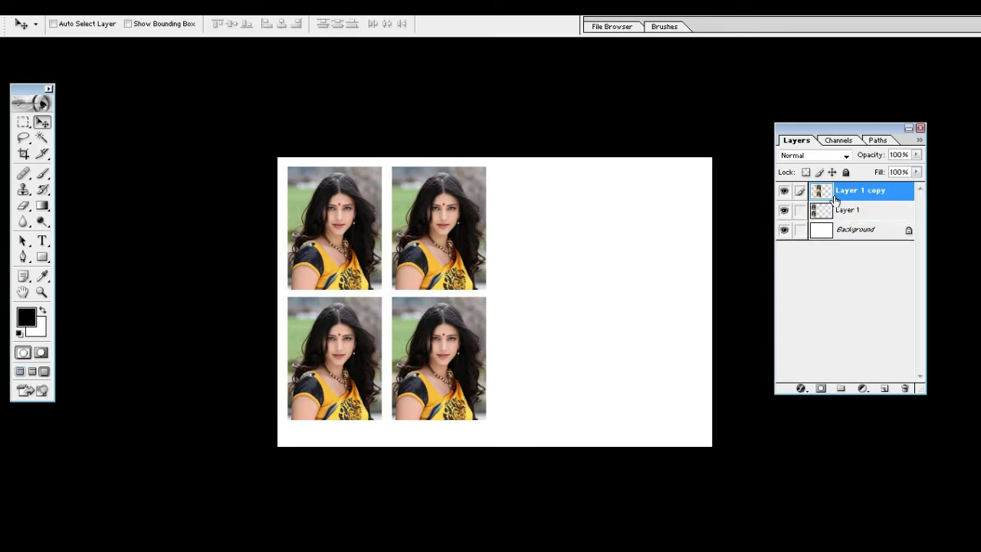
pyautogui.moveTo(824, 130); pyautogui.dragTo(797, 130)
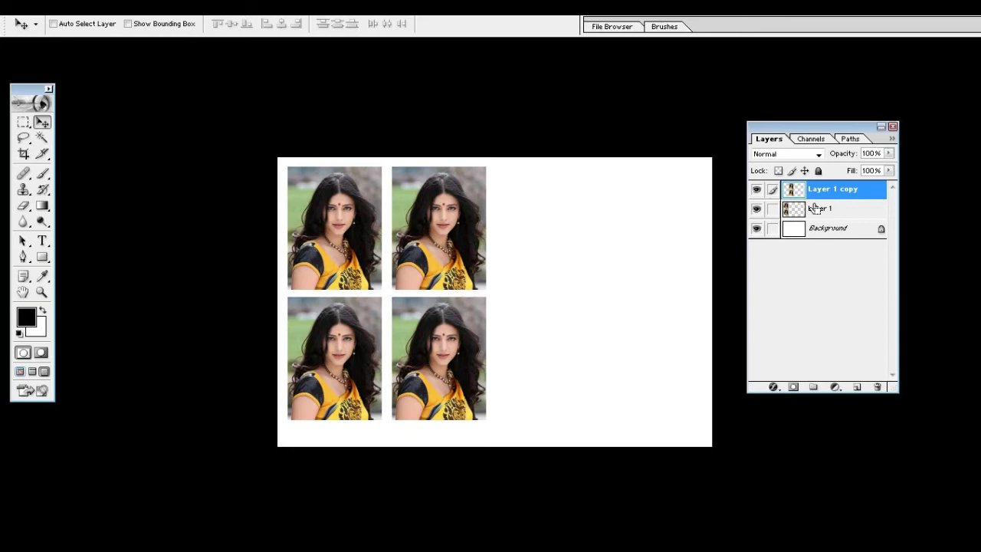
pyautogui.hotkey('ctrl', 'e')
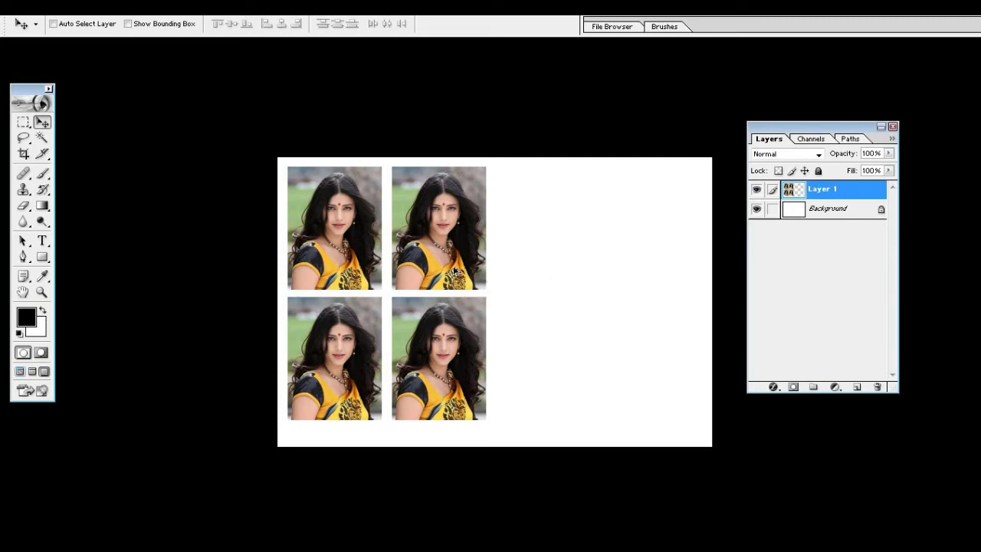
# - Duplicate the four-photo block onto the right half of the canvas and merge the copy down into Layer 1
pyautogui.moveTo(454, 270); pyautogui.dragTo(657, 288)
pyautogui.hotkey('ctrl', 'j')
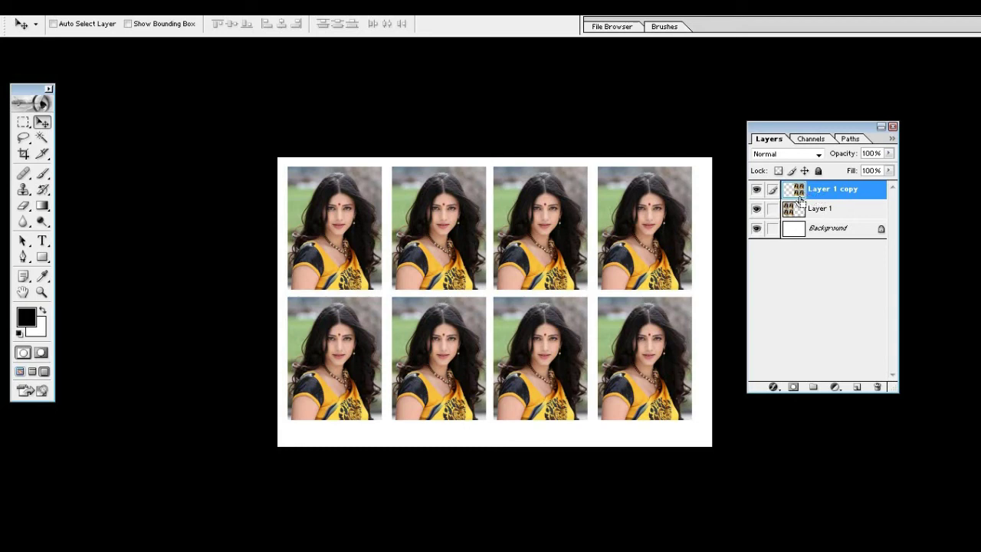
pyautogui.hotkey('ctrl', 'e')
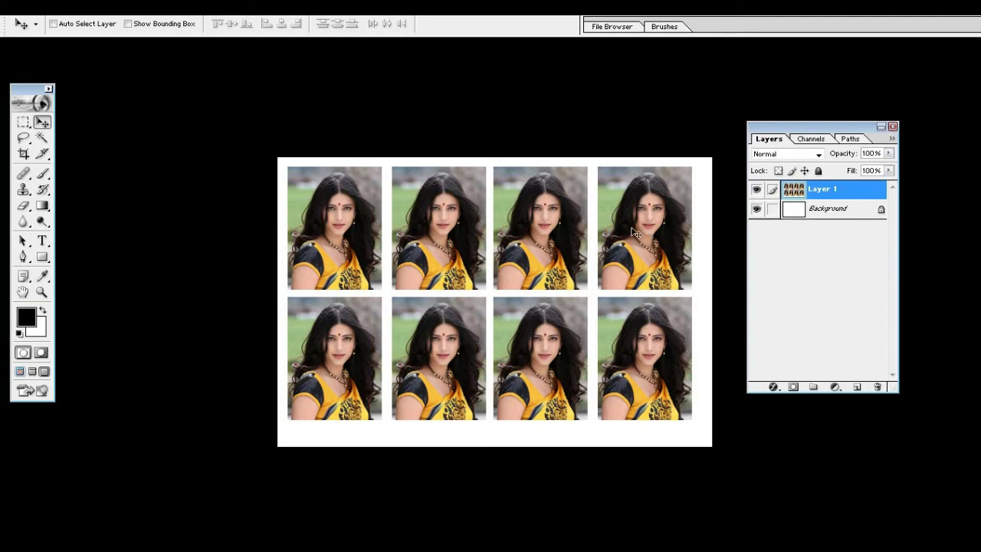
# - Nudge the merged eight-photo layer slightly down and right to even out the white margins
pyautogui.press('Down')
pyautogui.press('Down')
pyautogui.press('Down')
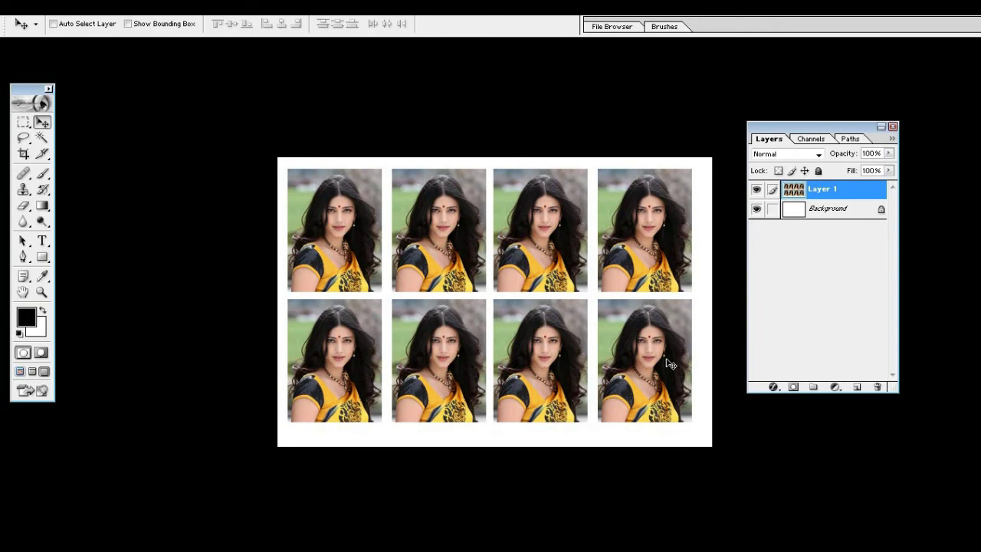
pyautogui.press('Down')
pyautogui.press('Down')
pyautogui.press('Right')
pyautogui.press('Right')
pyautogui.press('Right')
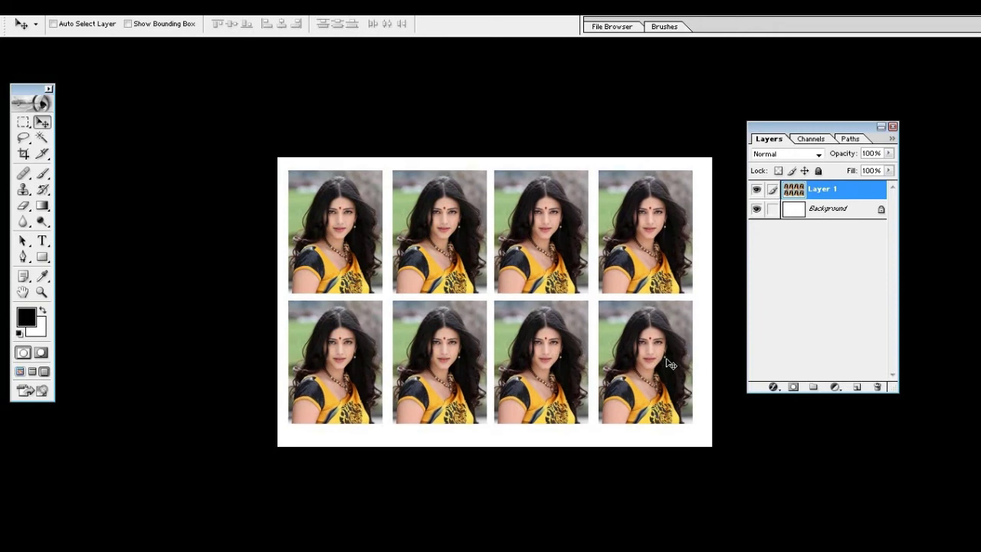
# - Try shifting the eight-photo layer up, down and sideways on the sheet in small and larger increments
pyautogui.press('Up')
pyautogui.press('Up')
pyautogui.press('Up')
pyautogui.press('Up')
pyautogui.press('Up')
pyautogui.press('Up')
pyautogui.press('Up')
pyautogui.press('Up')
pyautogui.press('Up')
pyautogui.press('Up')
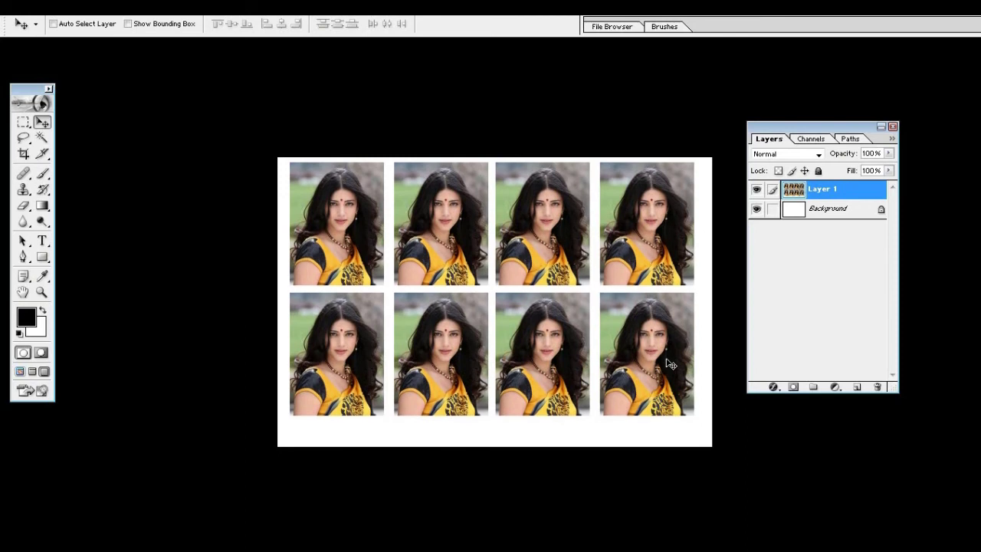
pyautogui.hotkey('shift', 'Down')
pyautogui.hotkey('shift', 'Down')
pyautogui.hotkey('shift', 'Down')
pyautogui.hotkey('shift', 'Down')
pyautogui.hotkey('shift', 'Down')
pyautogui.hotkey('shift', 'Down')
pyautogui.hotkey('shift', 'Down')
pyautogui.hotkey('shift', 'Down')
pyautogui.hotkey('shift', 'Down')
pyautogui.hotkey('shift', 'Down')
pyautogui.hotkey('shift', 'Down')
pyautogui.hotkey('shift', 'Up')
pyautogui.hotkey('shift', 'Up')
pyautogui.hotkey('shift', 'Up')
pyautogui.hotkey('shift', 'Up')
pyautogui.hotkey('shift', 'Up')
pyautogui.hotkey('shift', 'Up')
pyautogui.hotkey('shift', 'Up')
pyautogui.hotkey('shift', 'Up')
pyautogui.hotkey('shift', 'Up')
pyautogui.hotkey('shift', 'Up')
pyautogui.hotkey('shift', 'Up')
pyautogui.hotkey('shift', 'Up')
pyautogui.hotkey('shift', 'Up')
pyautogui.hotkey('shift', 'Up')
pyautogui.hotkey('shift', 'Left')
pyautogui.hotkey('shift', 'Left')
# - Reposition the eight-photo layer so it sits centred on the sheet with even white margins all around
pyautogui.moveTo(647, 339); pyautogui.dragTo(673, 362)
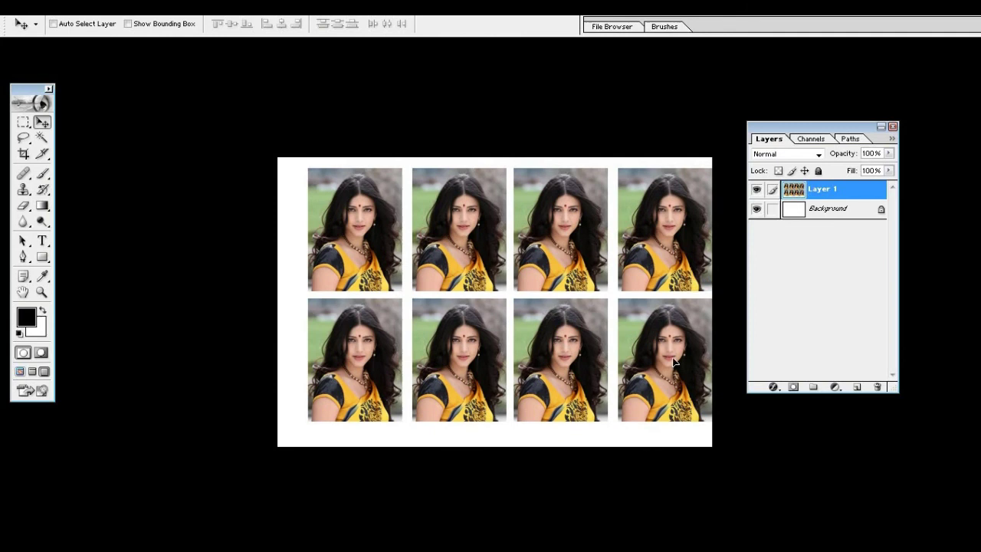
pyautogui.hotkey('shift', 'Left')
pyautogui.hotkey('shift', 'Left')
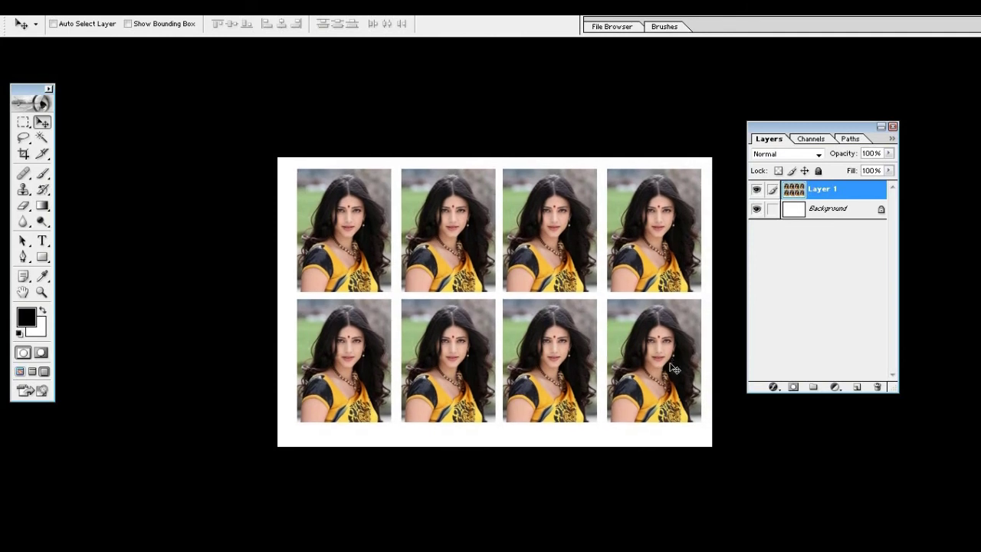
pyautogui.hotkey('shift', 'Left')
pyautogui.hotkey('shift', 'Left')
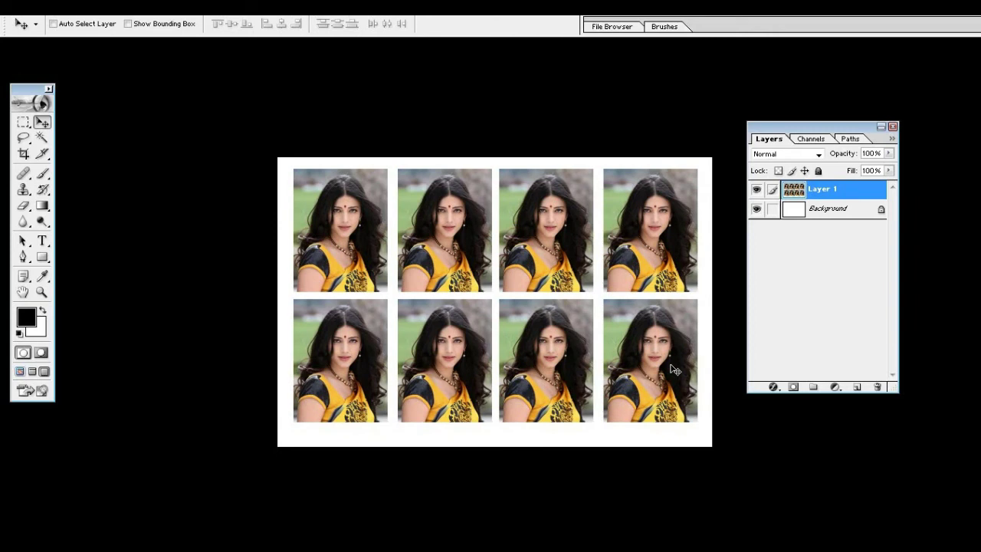
pyautogui.press('Up')
pyautogui.press('Up')
pyautogui.press('Up')
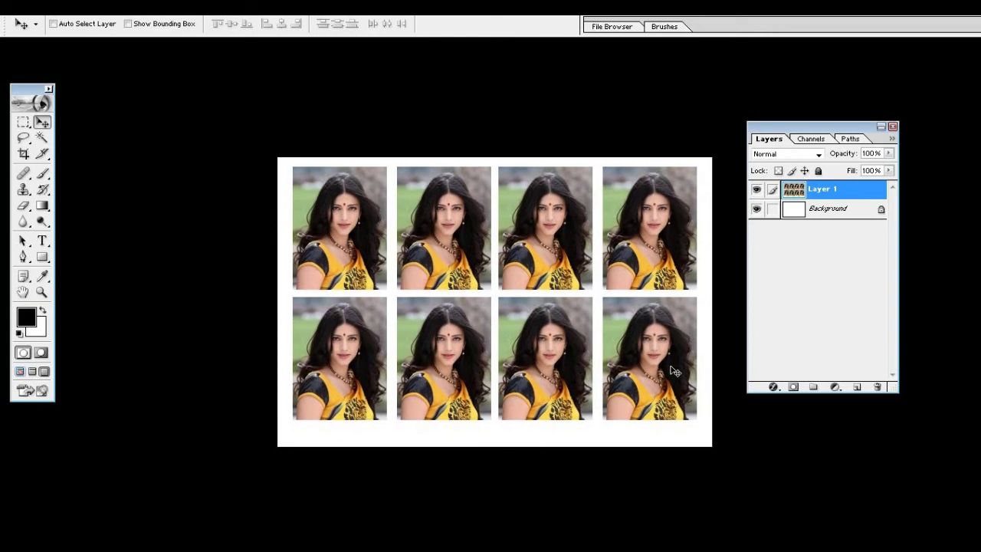
pyautogui.press('Down')
pyautogui.press('Down')
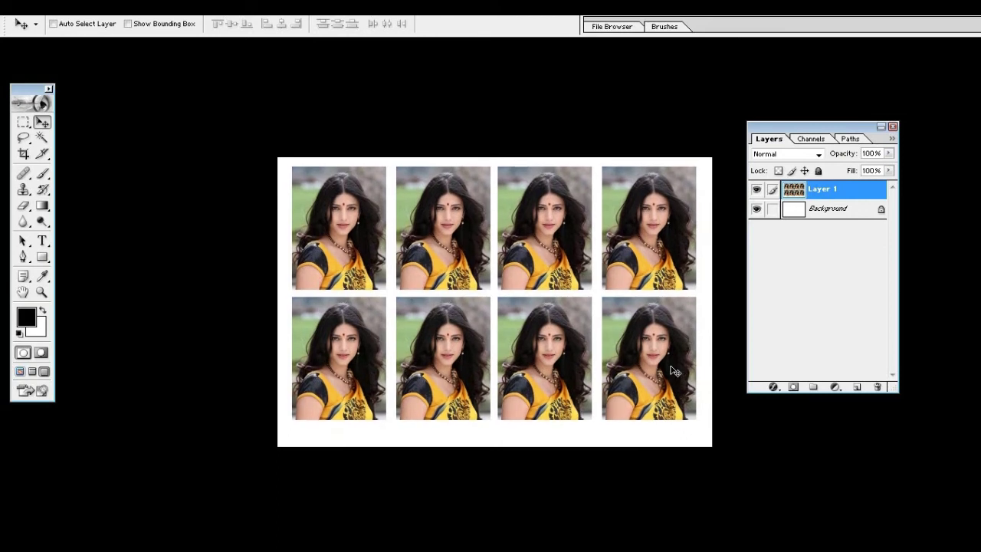
pyautogui.press('Right')
pyautogui.press('Down')
pyautogui.press('Down')
pyautogui.press('Down')
pyautogui.press('Down')
pyautogui.press('Down')
pyautogui.press('Down')
pyautogui.press('Down')
pyautogui.press('Down')
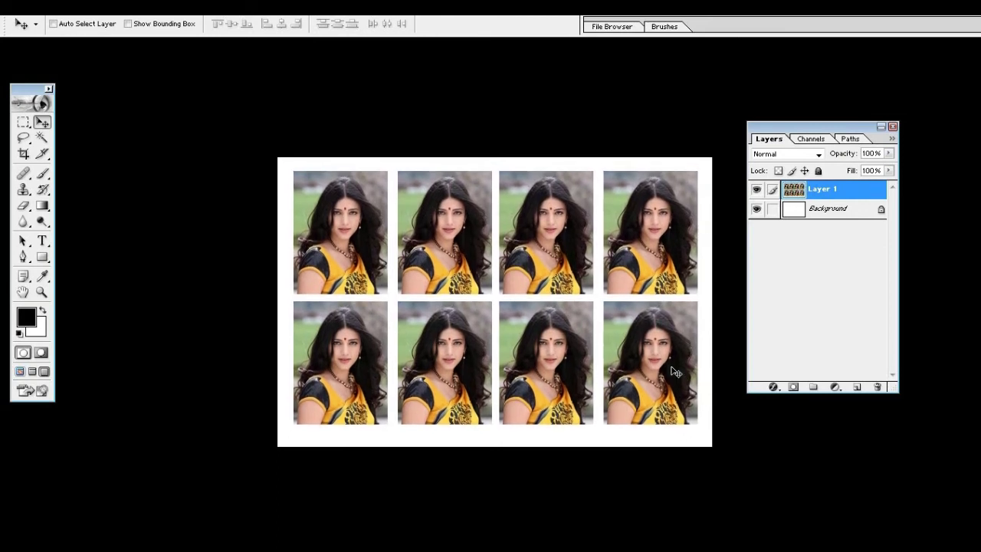
pyautogui.press('Left')
pyautogui.press('Left')
pyautogui.press('Down')
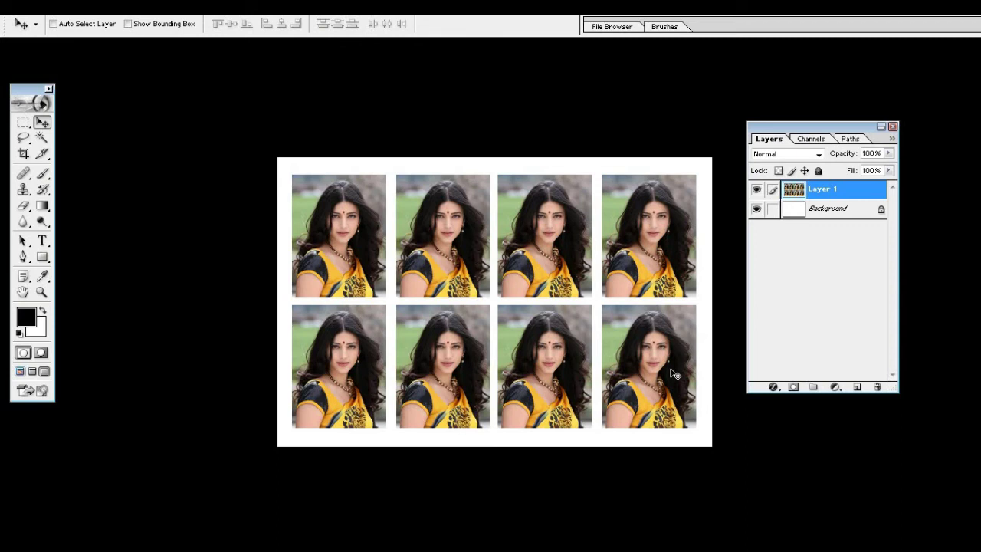
# - Examine the gaps between the photos and the sheet's white margins, both close up and at full view
pyautogui.moveTo(587, 161); pyautogui.dragTo(640, 222)
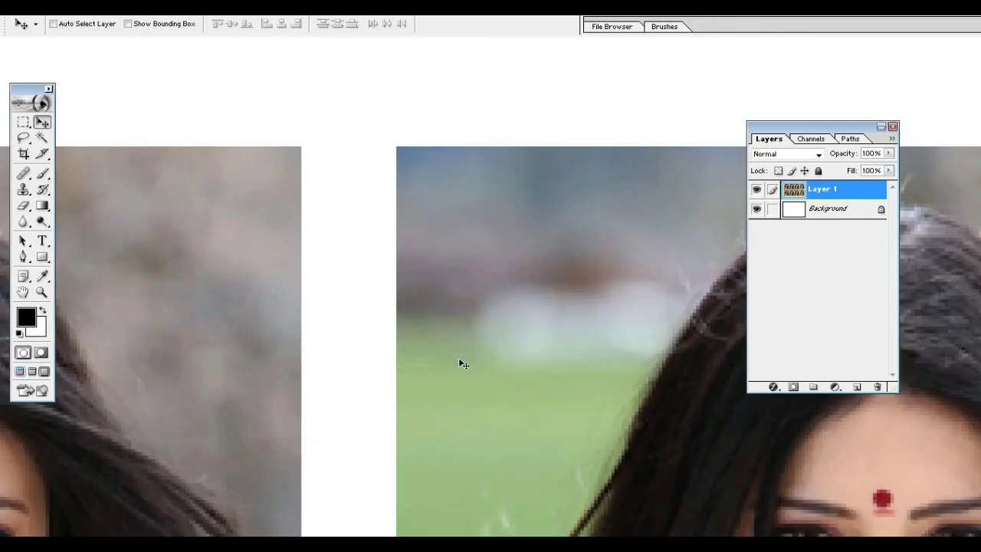
pyautogui.hotkey('ctrl', '0')
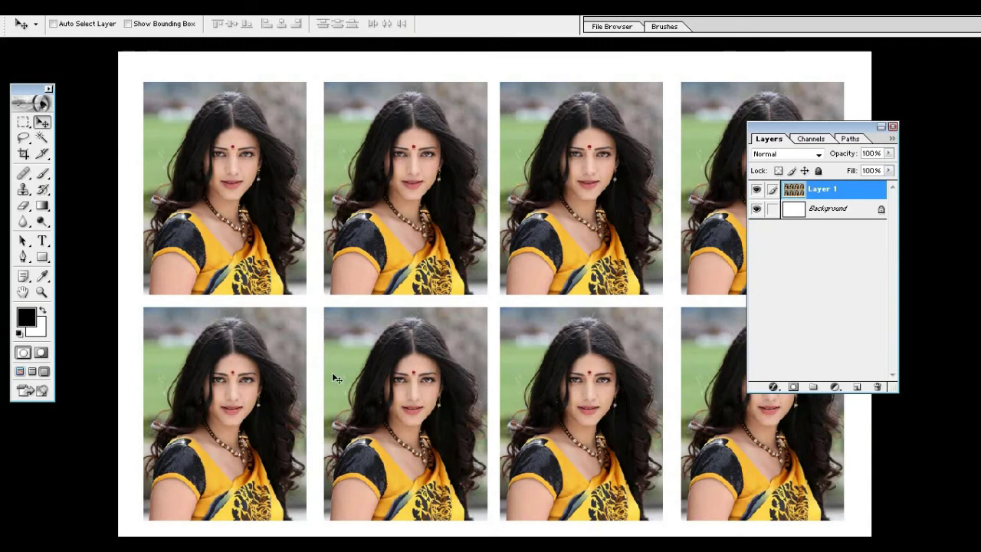
pyautogui.hotkey('ctrl', '+')
pyautogui.hotkey('ctrl', '+')
pyautogui.hotkey('ctrl', '+')
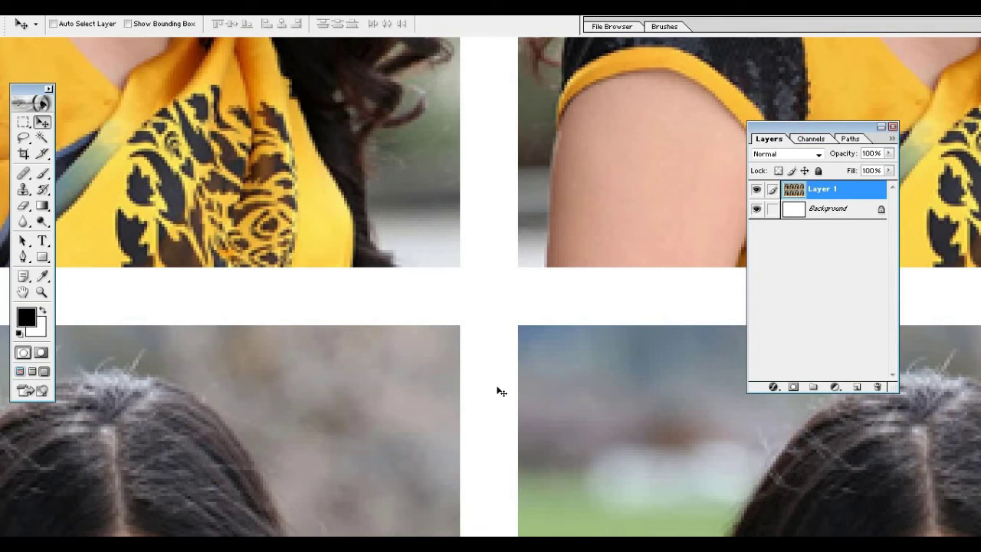
pyautogui.hotkey('ctrl', '-')
pyautogui.hotkey('ctrl', '-')
pyautogui.hotkey('ctrl', '-')
pyautogui.hotkey('ctrl', '-')
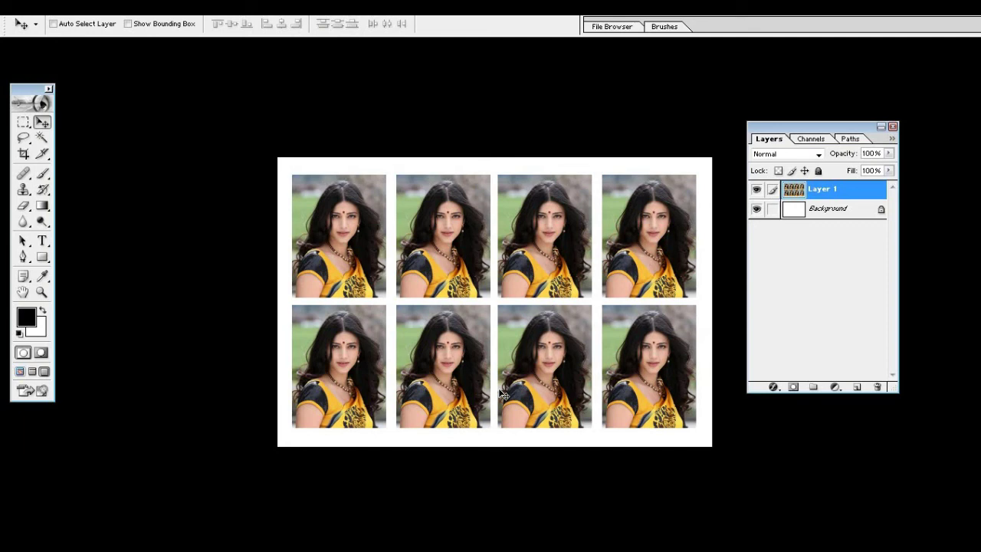
pyautogui.hotkey('ctrl', '+')
pyautogui.hotkey('ctrl', '-')
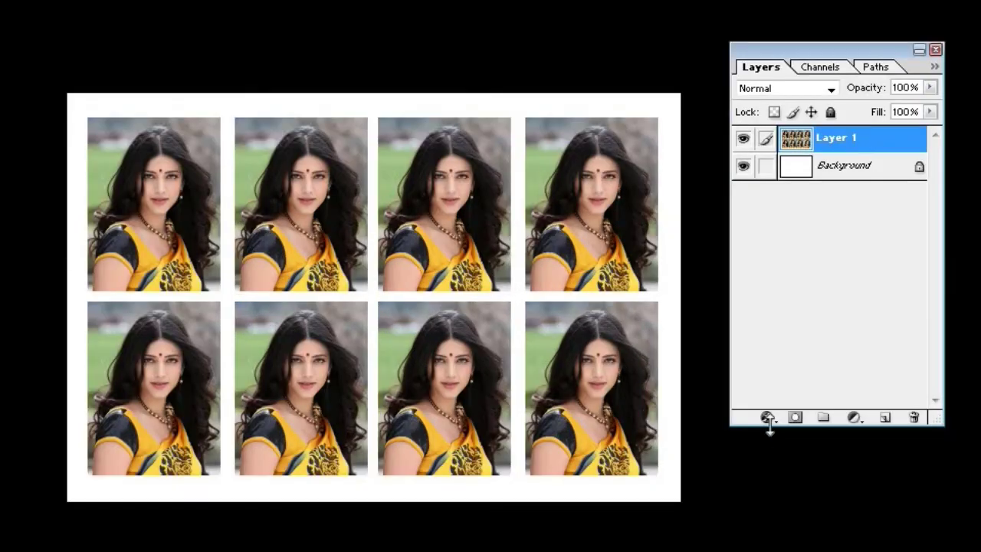
# - Add a black Stroke, 3 px wide and positioned outside, around the photos on Layer 1
pyautogui.click(767, 419)
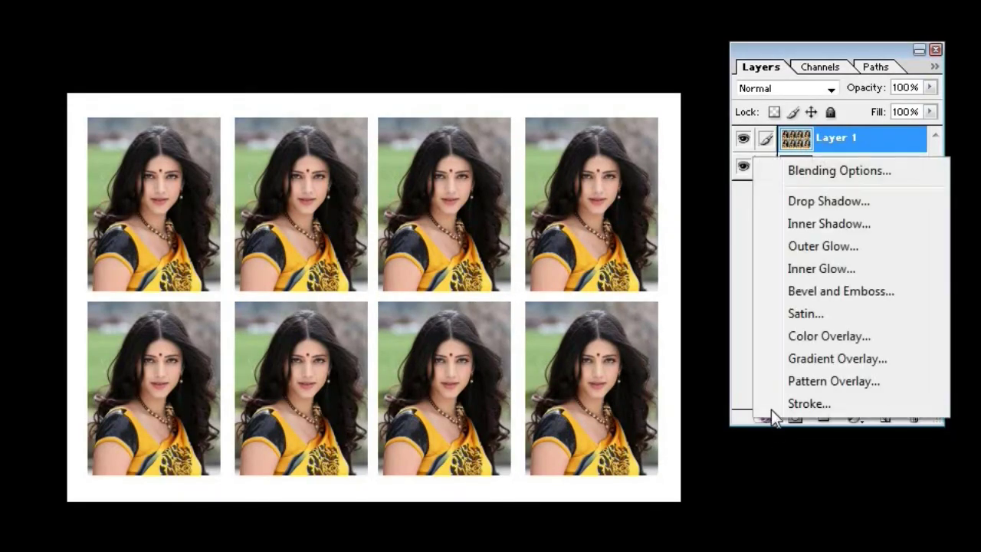
pyautogui.click(777, 404)
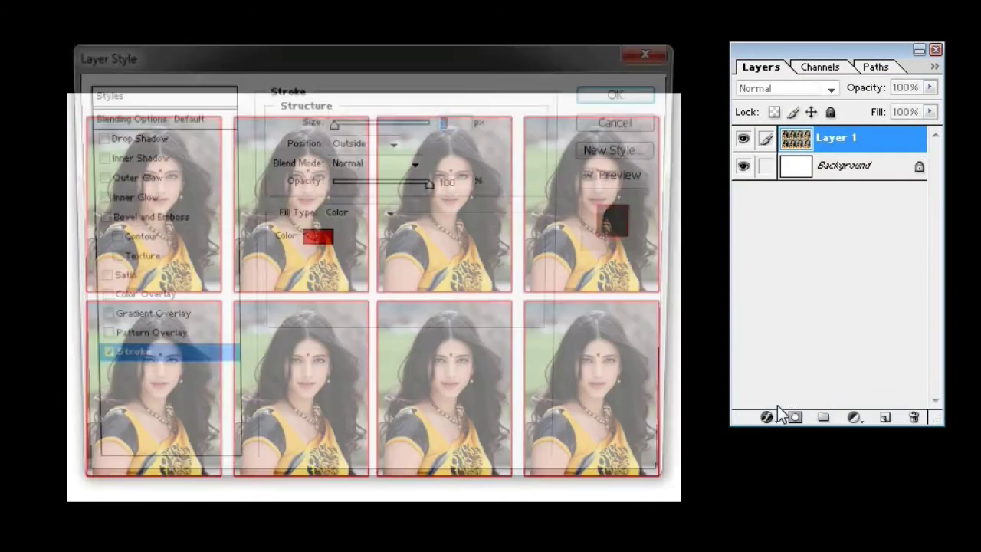
pyautogui.click(313, 242)
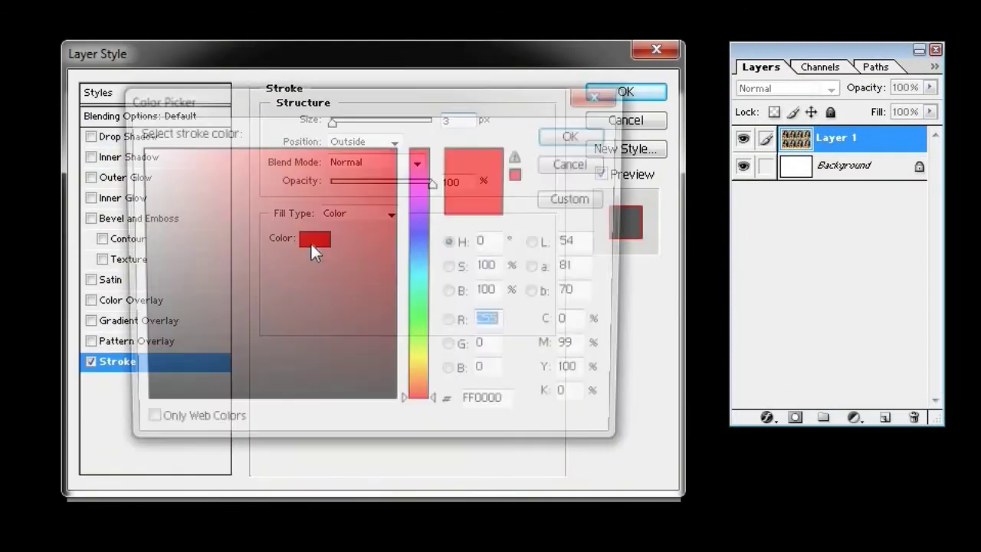
pyautogui.write('0')
pyautogui.click(592, 137)
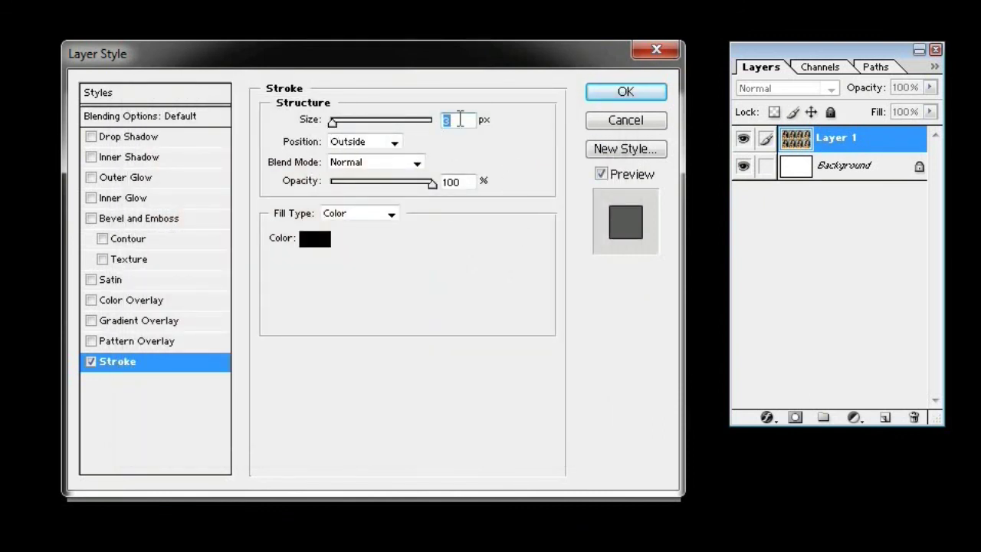
pyautogui.click(608, 92)
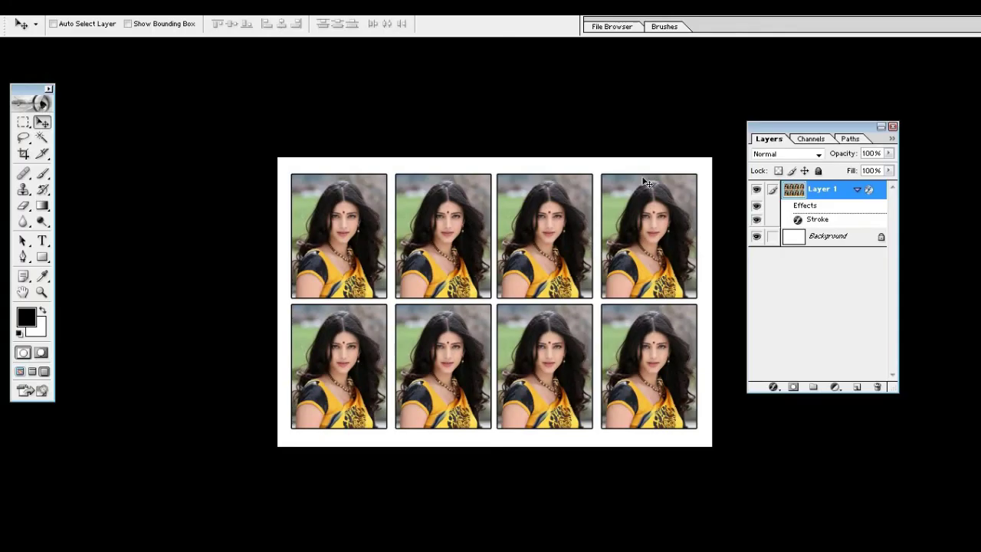
# - Examine the black photo borders close up and across the whole sheet with the palettes hidden
pyautogui.hotkey('ctrl', 'alt', '0')
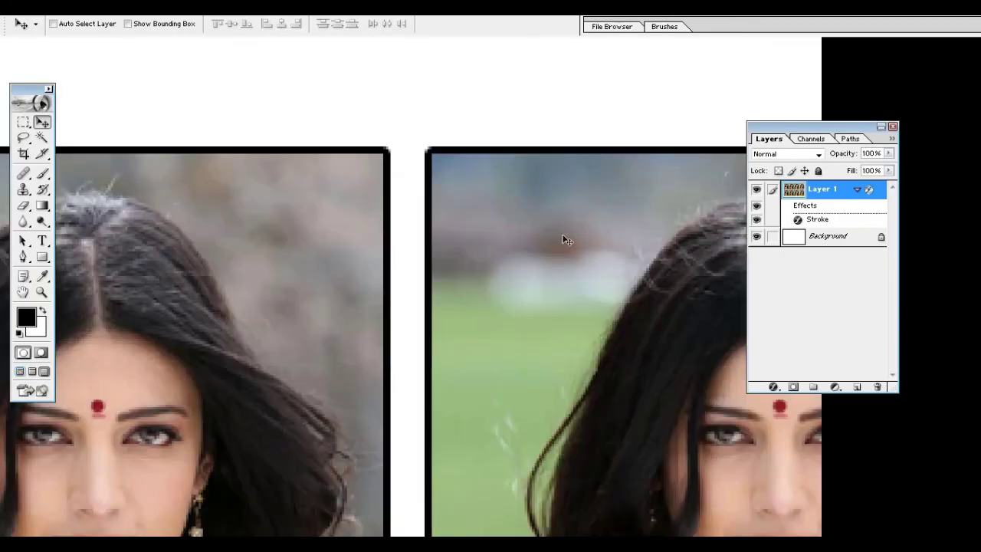
pyautogui.hotkey('ctrl', '0')
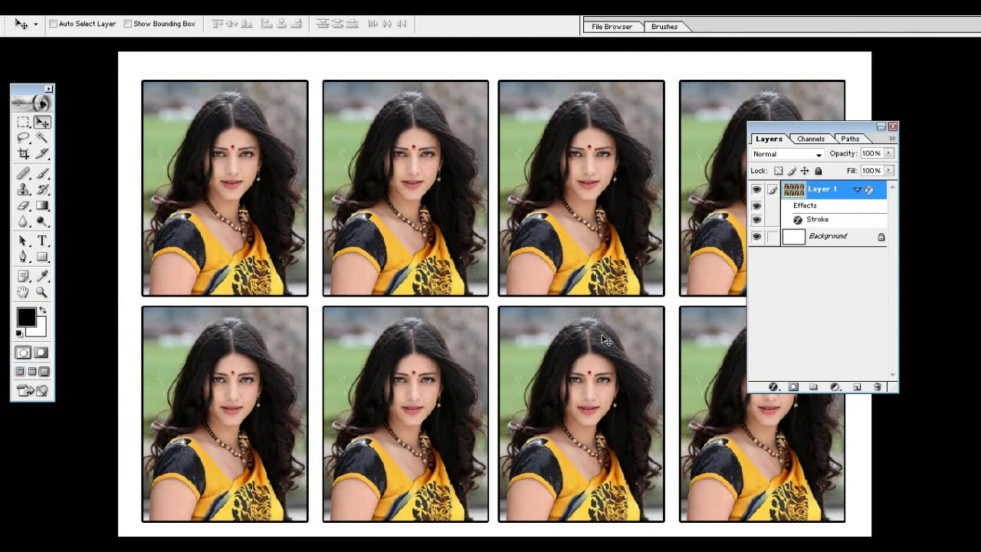
pyautogui.press('Tab')
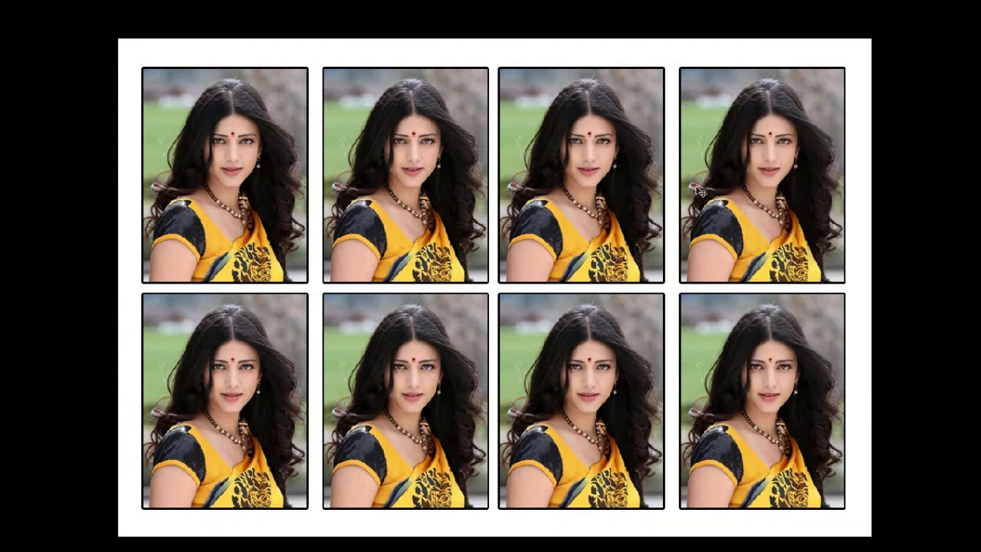
pyautogui.hotkey('ctrl', 'alt', '0')
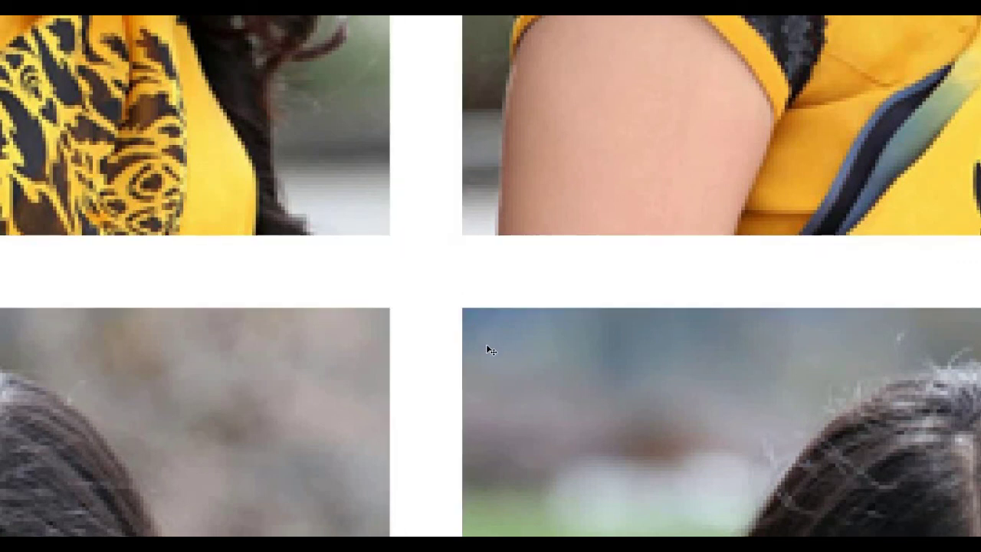
pyautogui.hotkey('ctrl', '0')
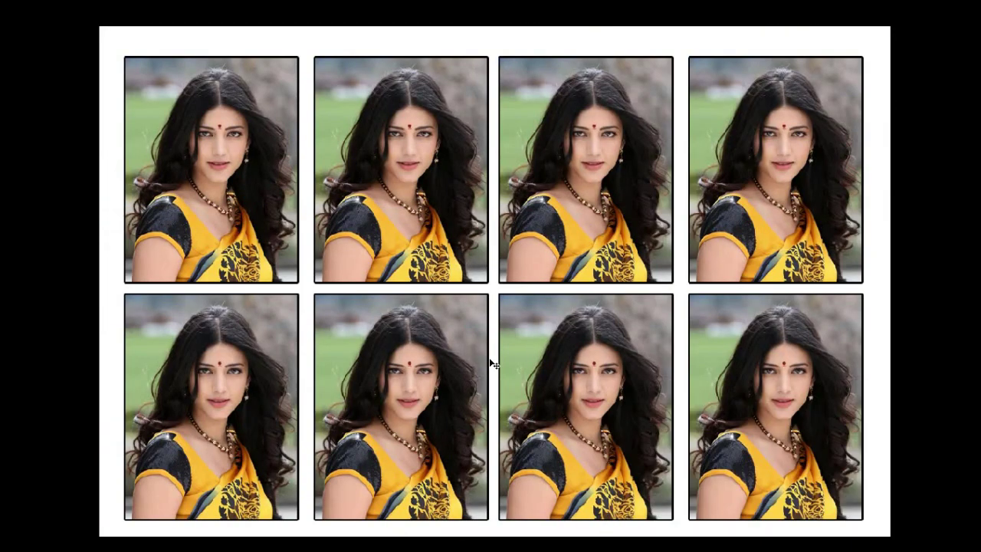
pyautogui.hotkey('ctrl', '-')
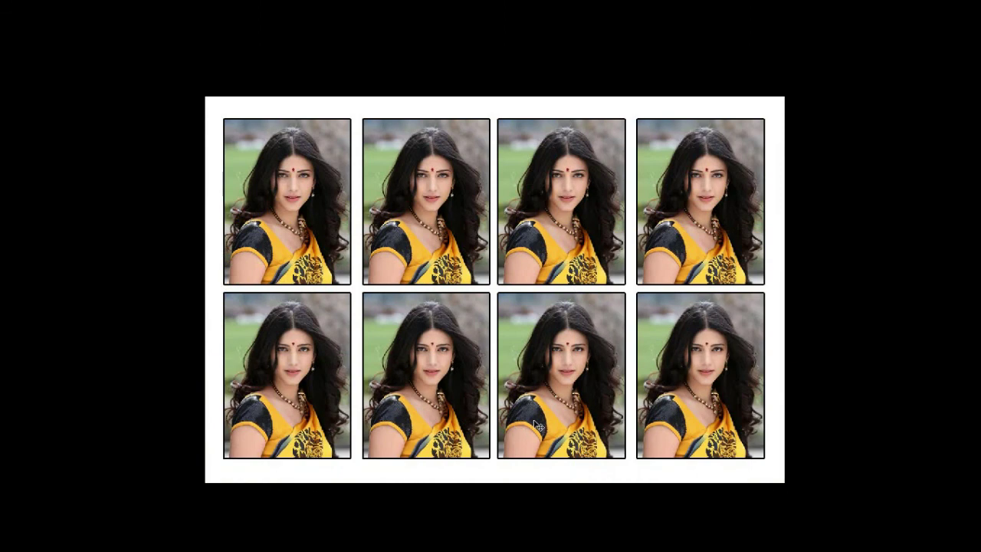
# - Show the Layers palette again and move it clear of the photo sheet
pyautogui.press('F7')
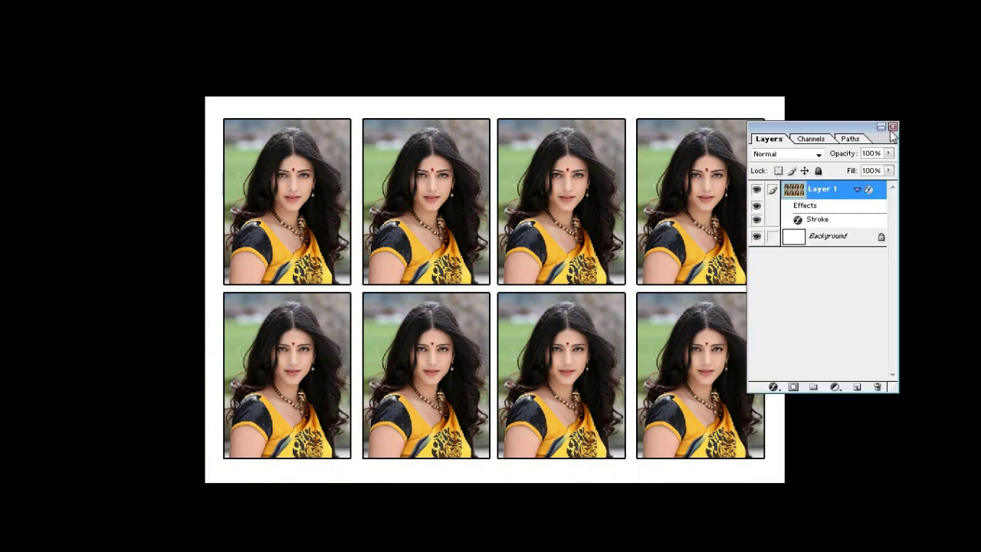
pyautogui.moveTo(858, 126); pyautogui.dragTo(932, 87)
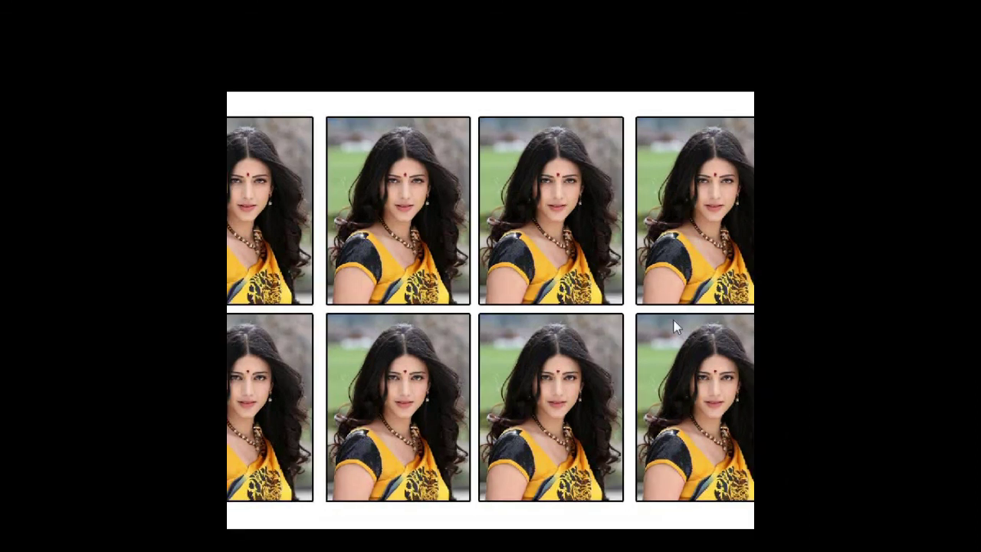
# - Save a copy of the photo sheet to the Desktop in JPEG format with the file name 005
pyautogui.hotkey('ctrl', 's')
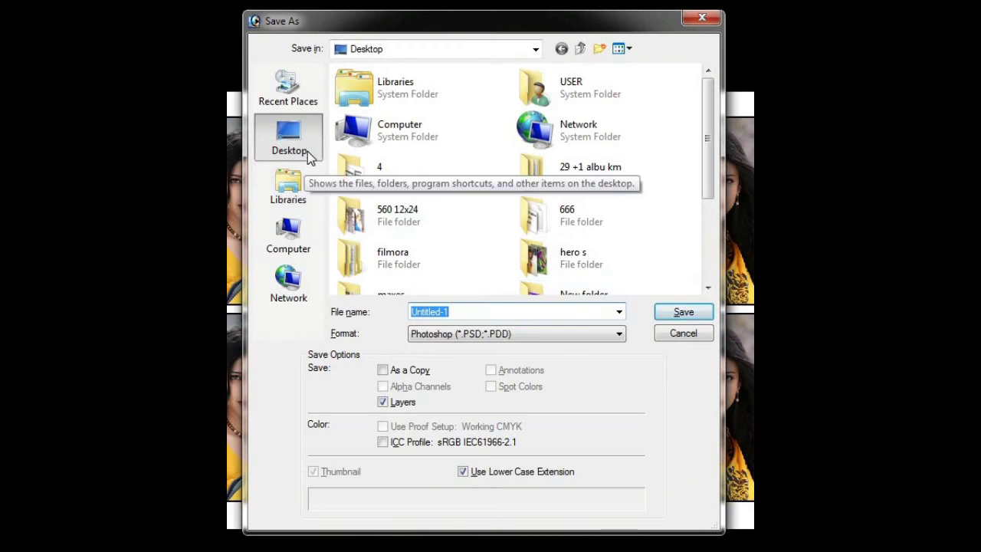
pyautogui.click(619, 334)
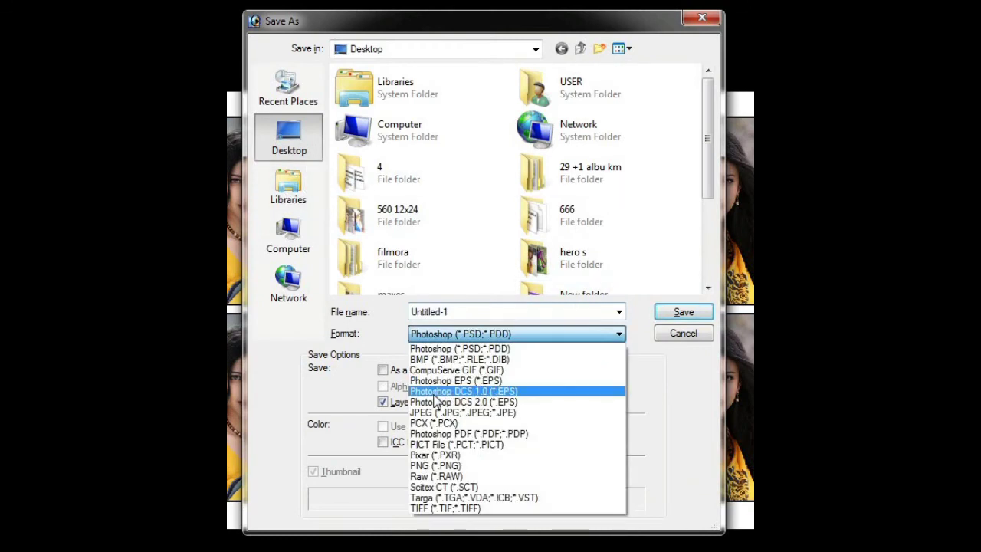
pyautogui.click(437, 414)
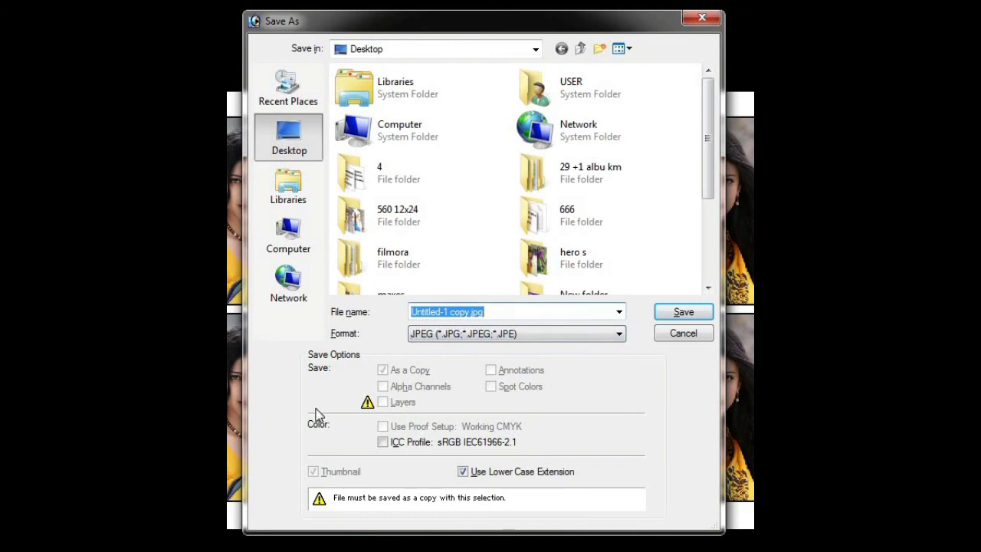
pyautogui.press('BackSpace')
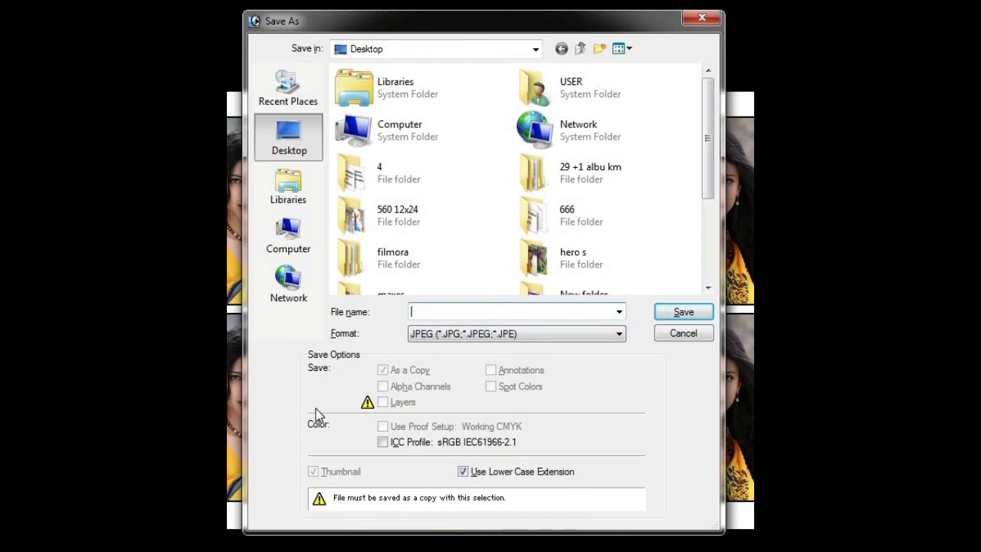
pyautogui.write('005')
pyautogui.click(667, 313)
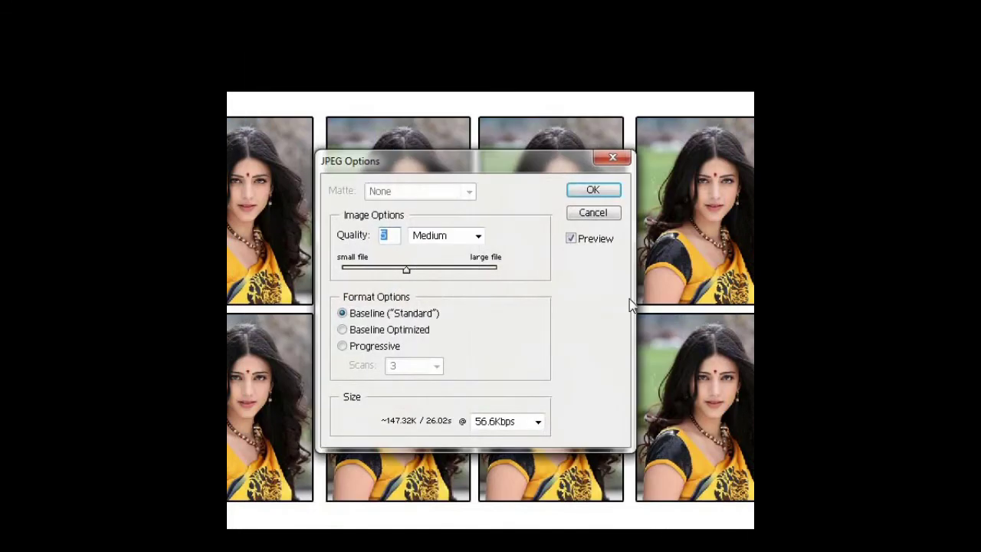
# - Choose a higher JPEG quality preset for the file and complete the save
pyautogui.click(477, 235)
pyautogui.click(421, 279)
pyautogui.click(591, 192)
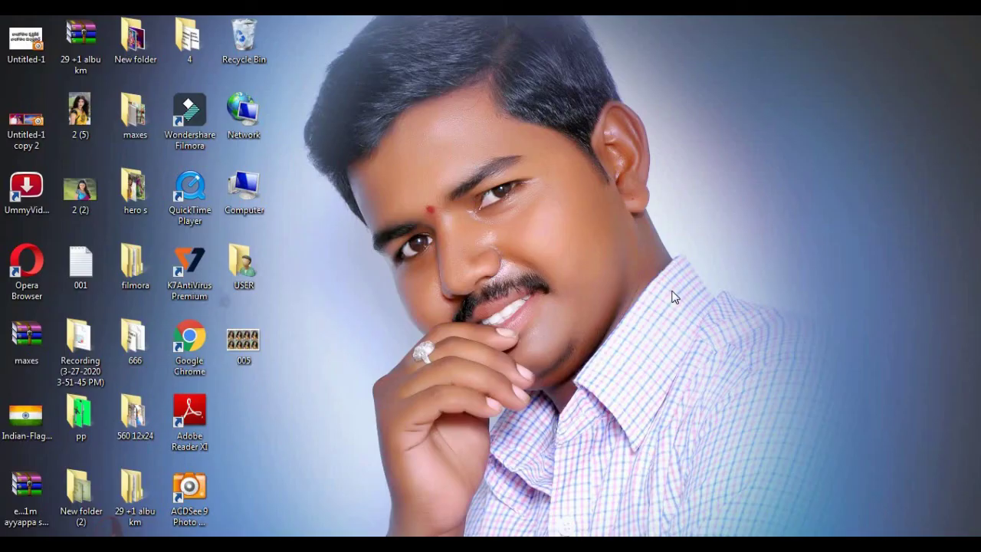
# - Open the saved 005 image from the desktop in ACDSee to check it maximized, close it and return to Photoshop
pyautogui.doubleClick(250, 353)
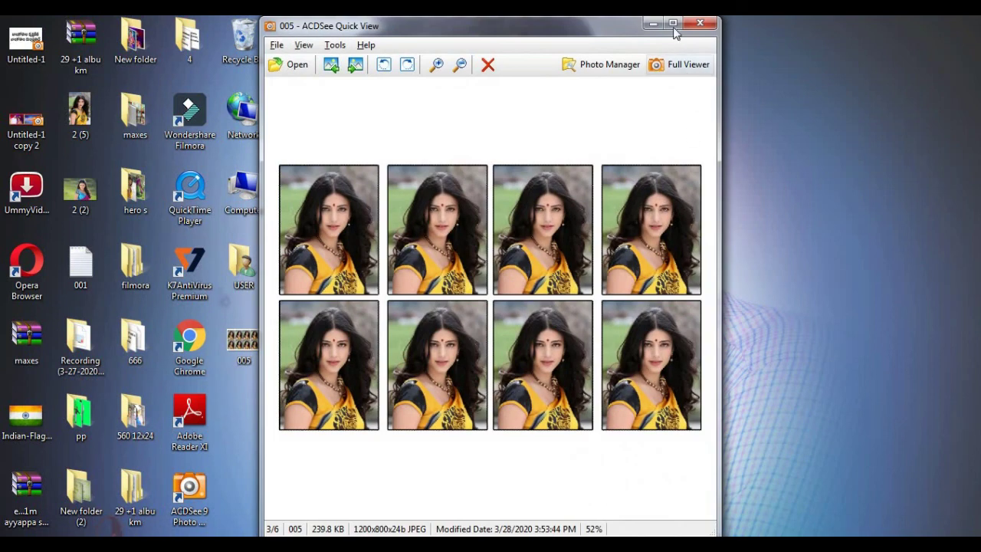
pyautogui.click(673, 24)
pyautogui.scroll(-1, 729, 201)
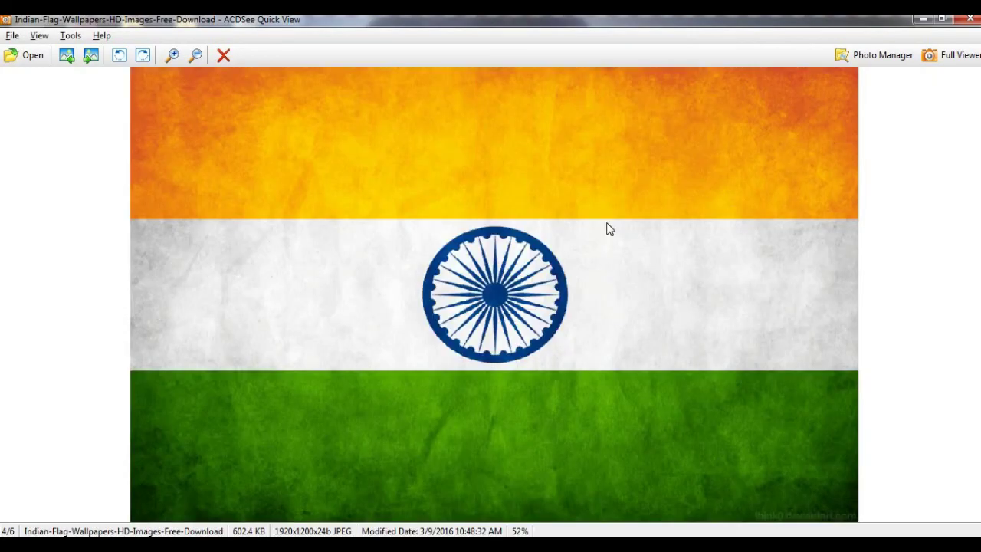
pyautogui.scroll(1, 609, 229)
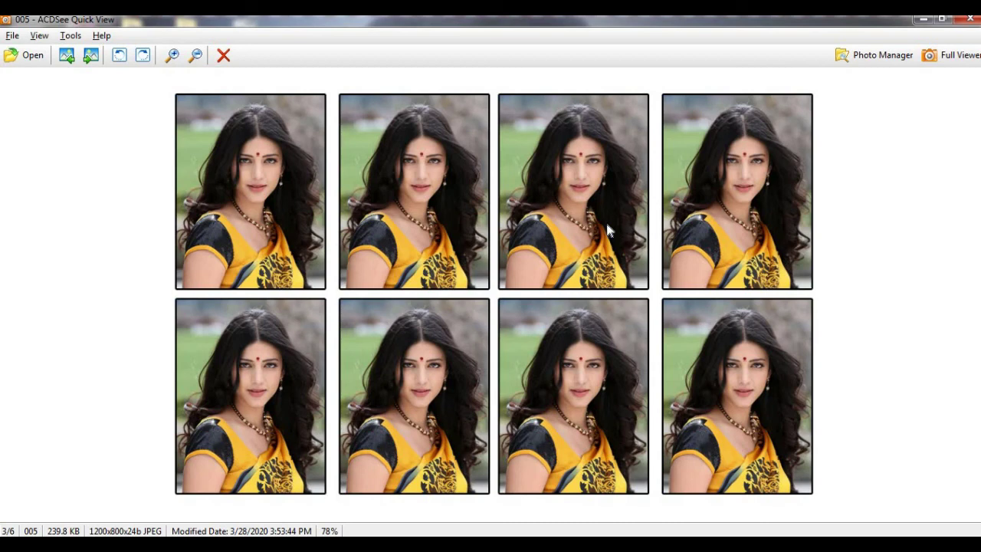
pyautogui.click(970, 22)
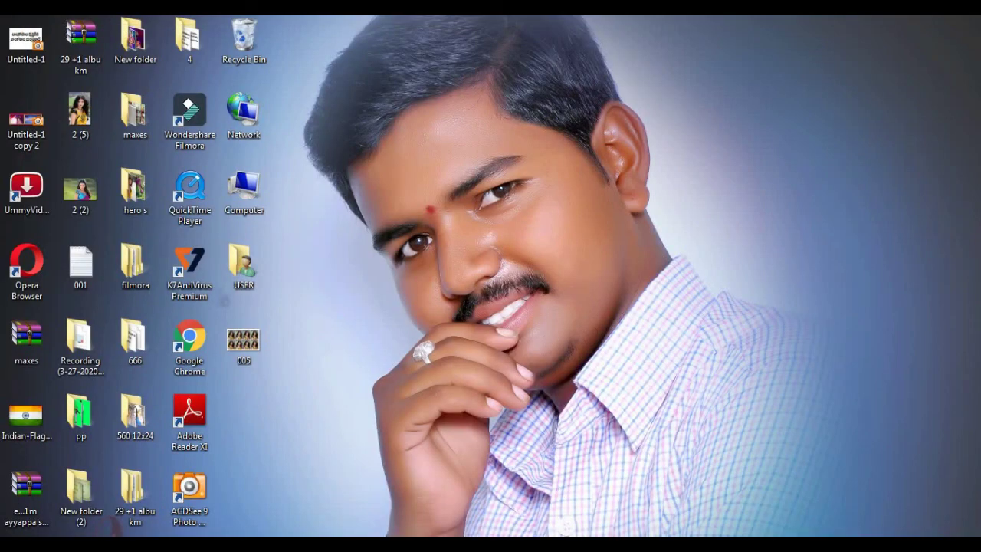
pyautogui.click(217, 506)
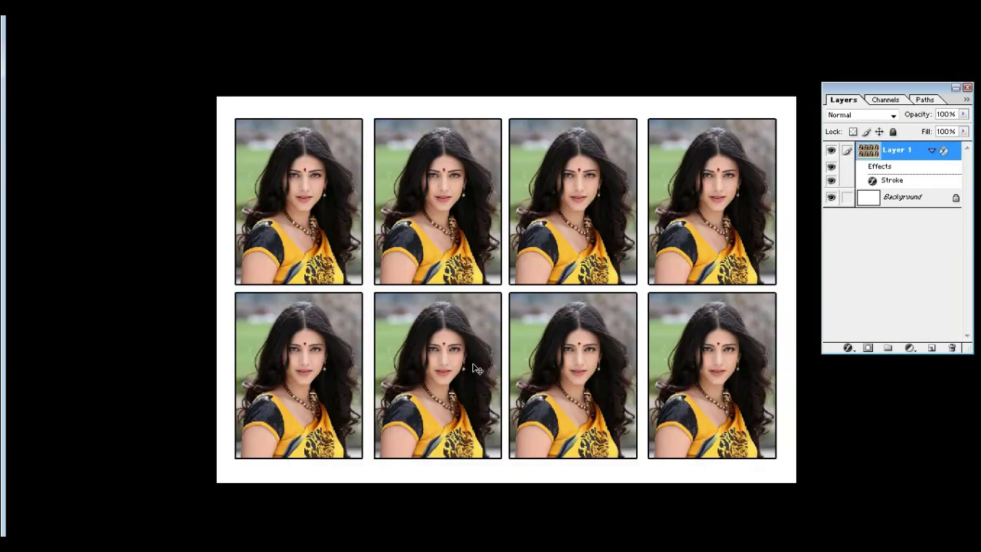